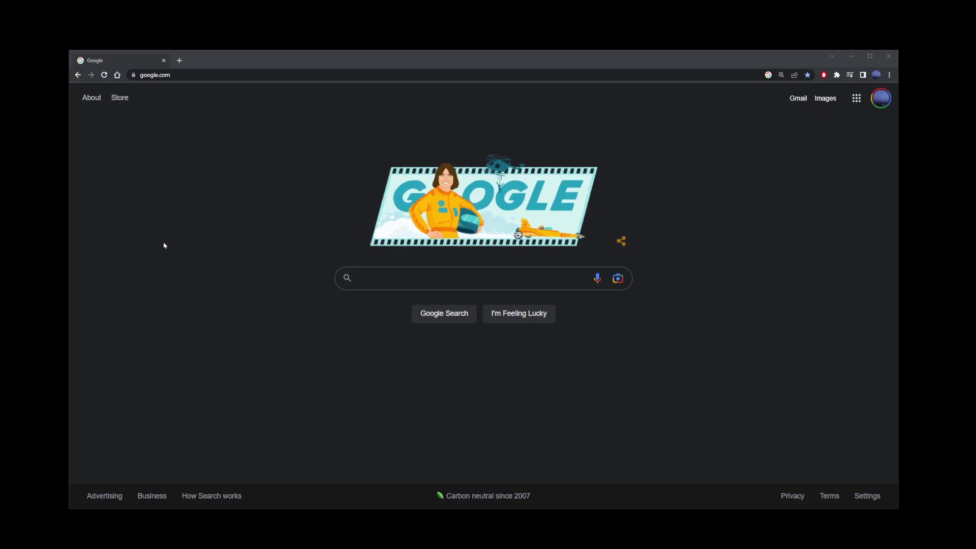
- Search Google for 'openai'
click(370, 278)
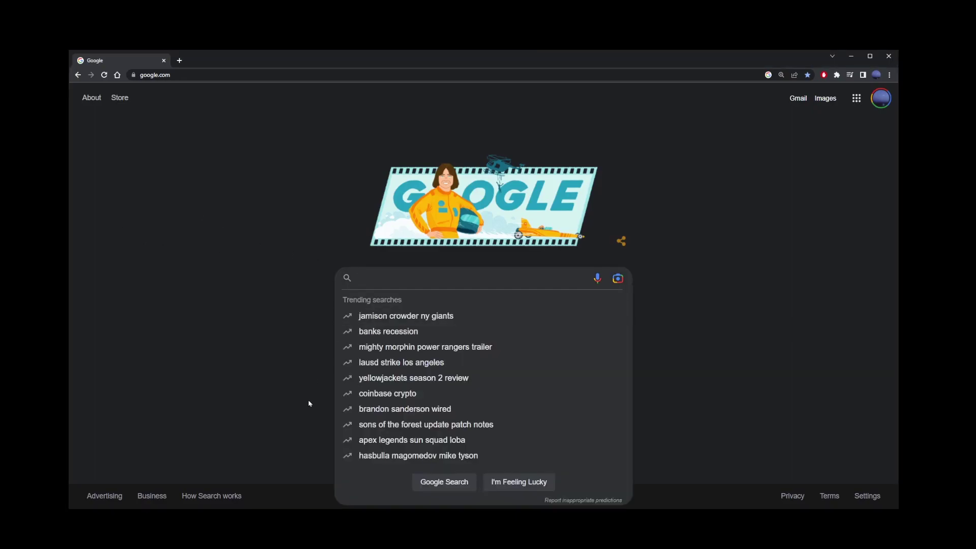
text(openai)
key(Return)
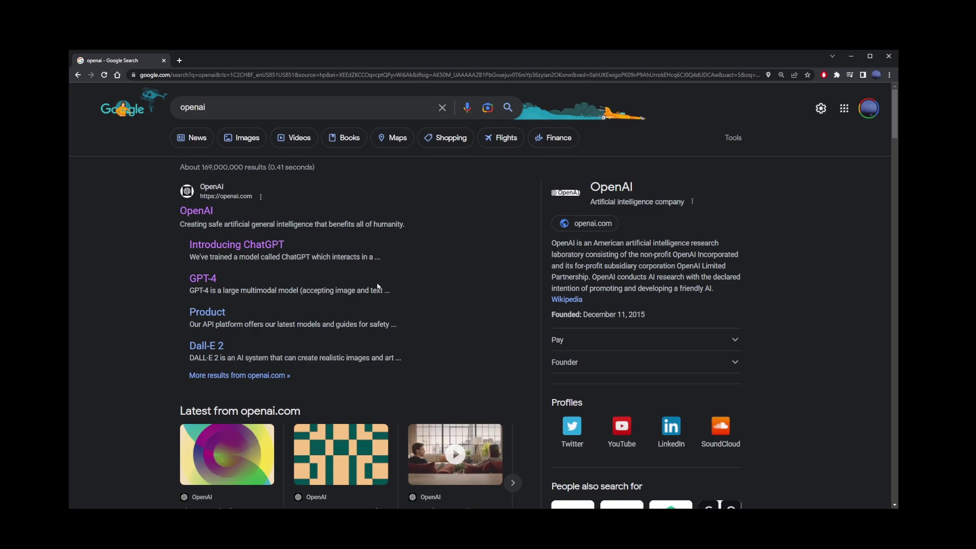
- Browse the OpenAI homepage, including the Research menu and footer, then return to Google home
click(196, 212)
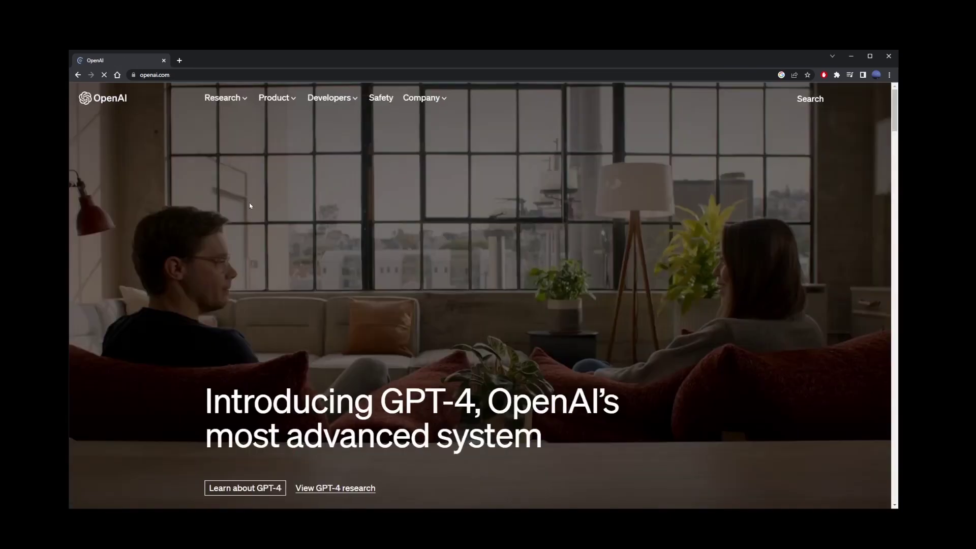
click(227, 98)
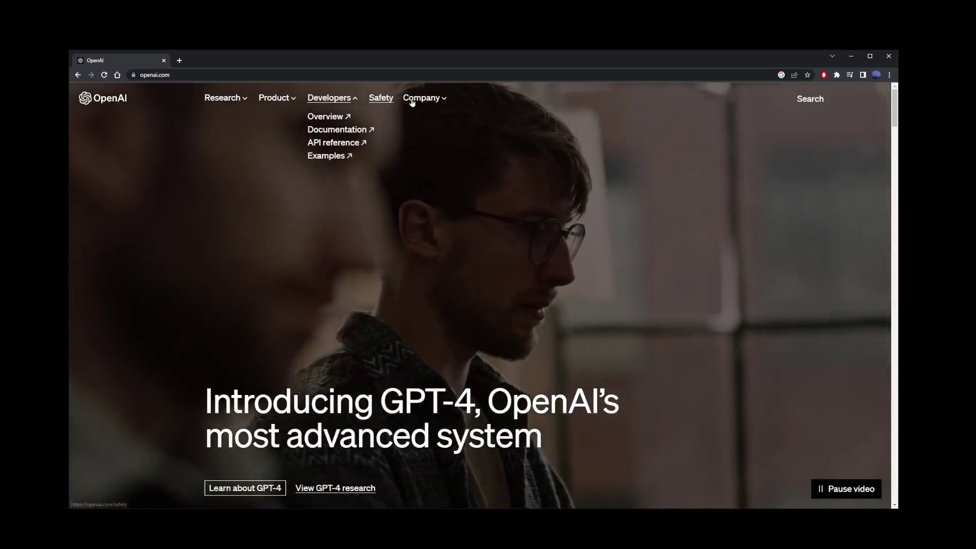
scroll(605, 285, down, 20)
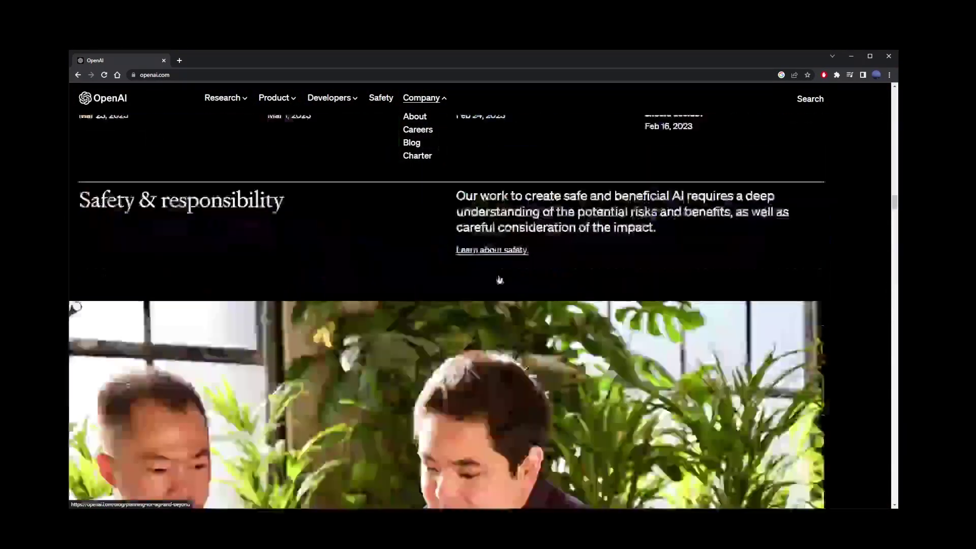
scroll(499, 278, down, 15)
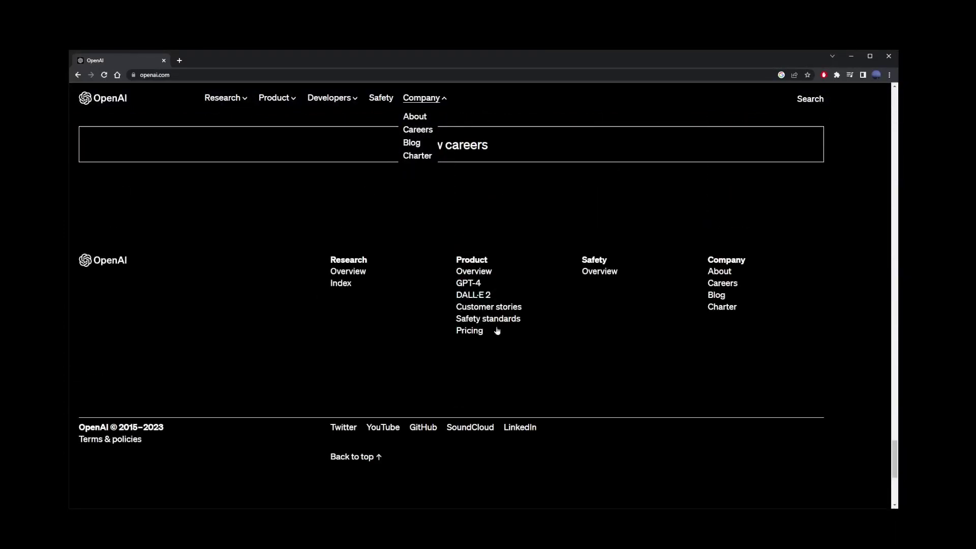
click(359, 396)
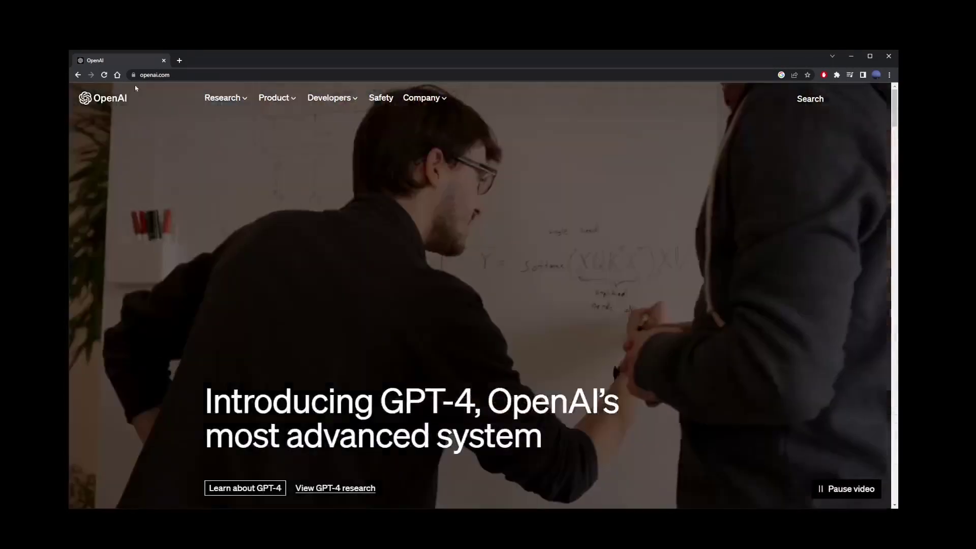
click(117, 76)
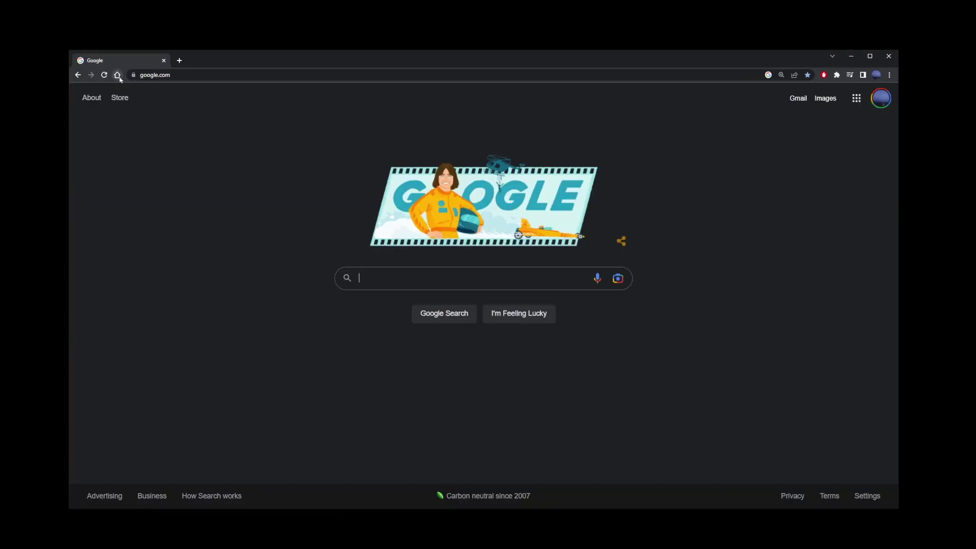
- Go to the ChatGPT login address chat.openai.com/auth/login
click(177, 75)
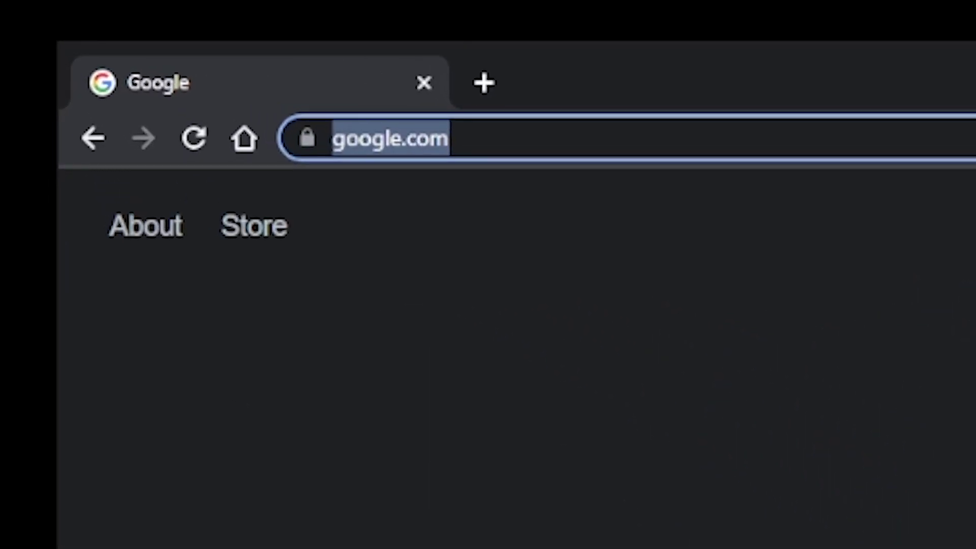
text(chat.)
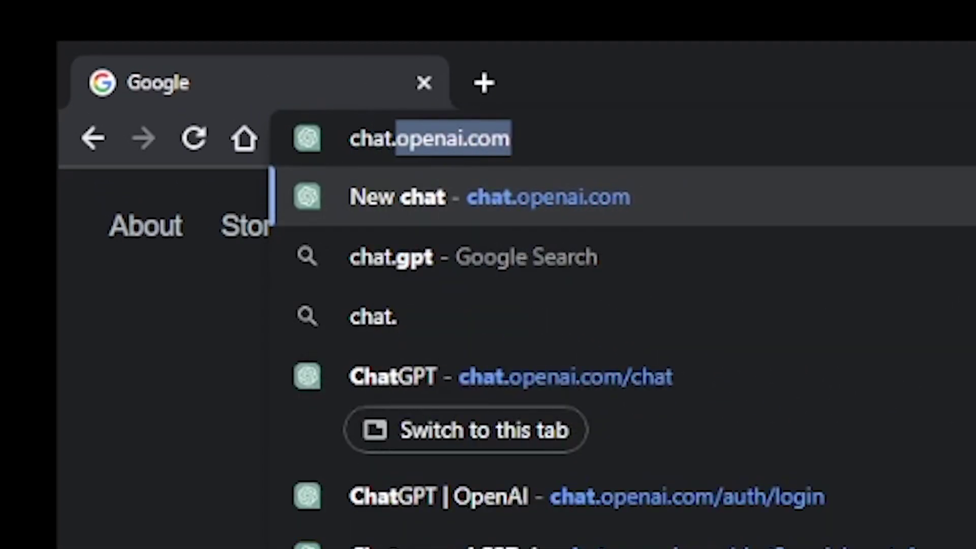
text(op)
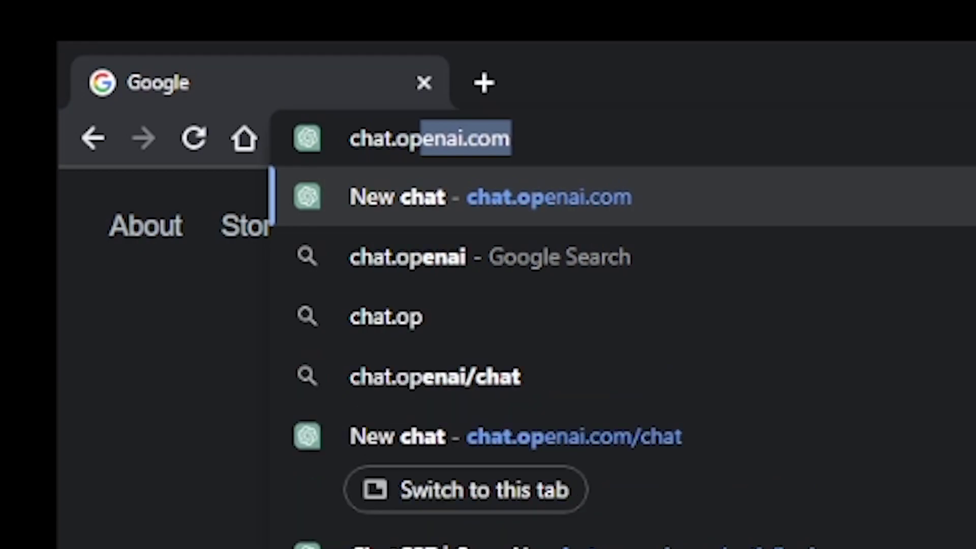
text(enai.com/auth)
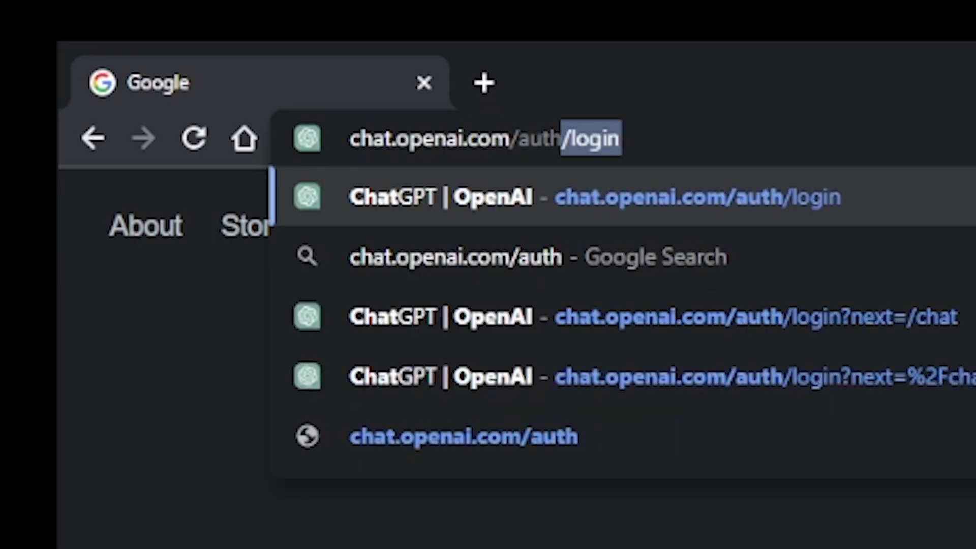
text(/login)
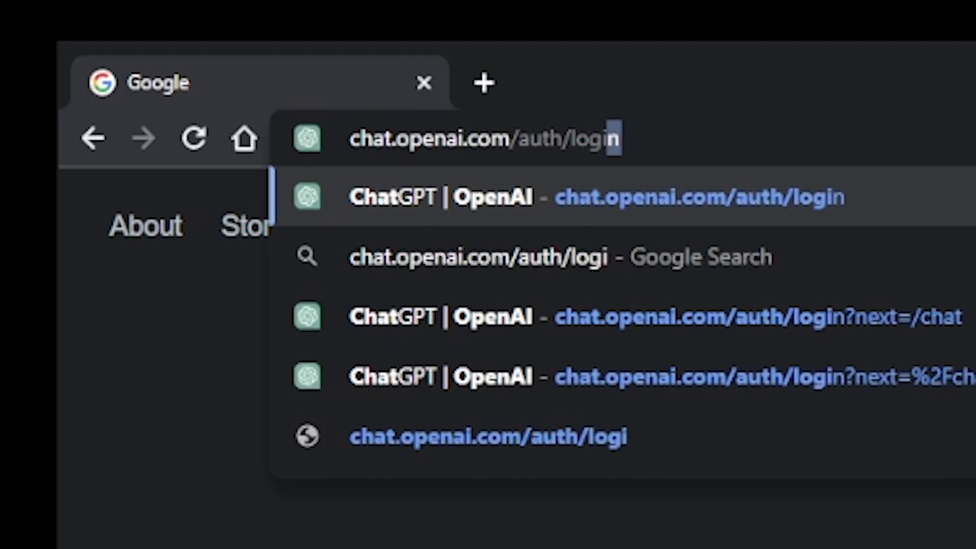
key(ctrl+a)
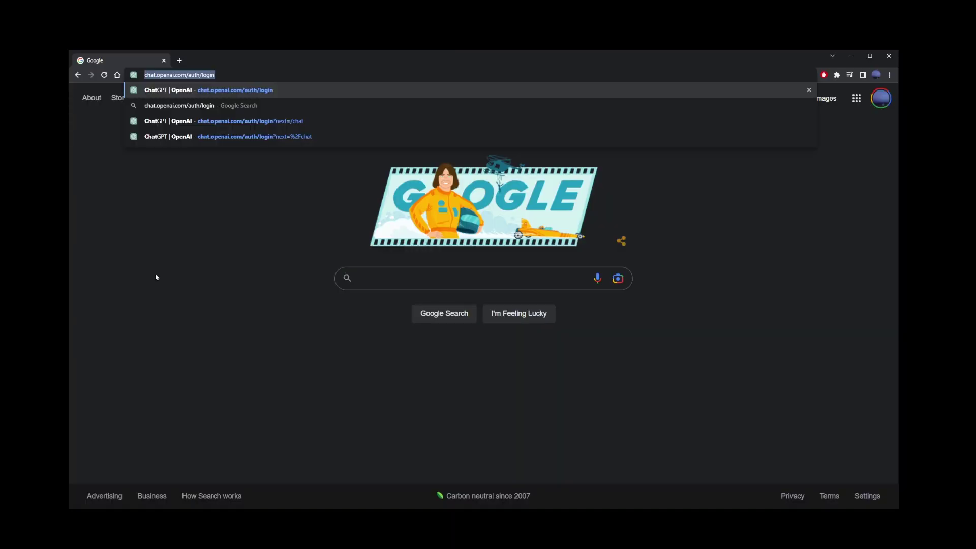
key(Return)
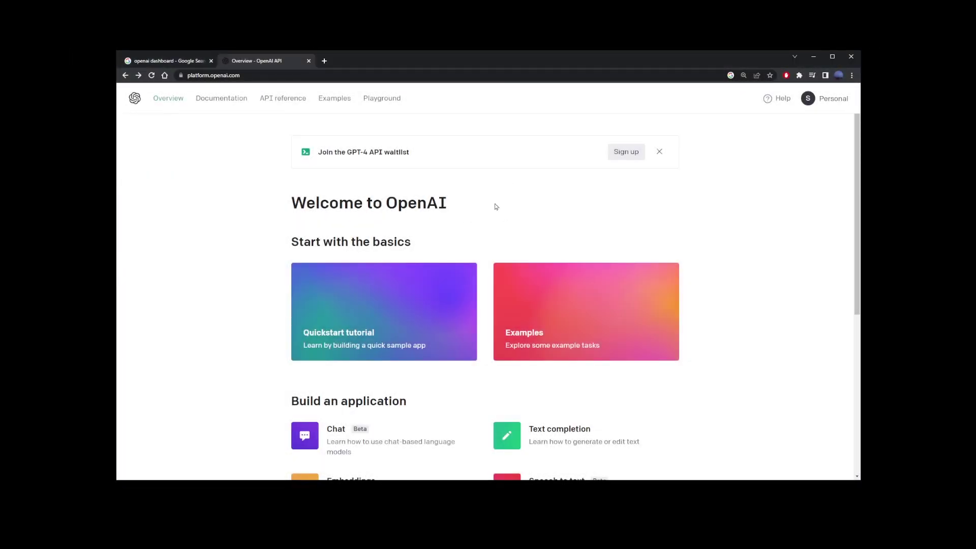
- Switch the OpenAI Playground to Chat mode, keeping gpt-3.5-turbo as the model
click(382, 98)
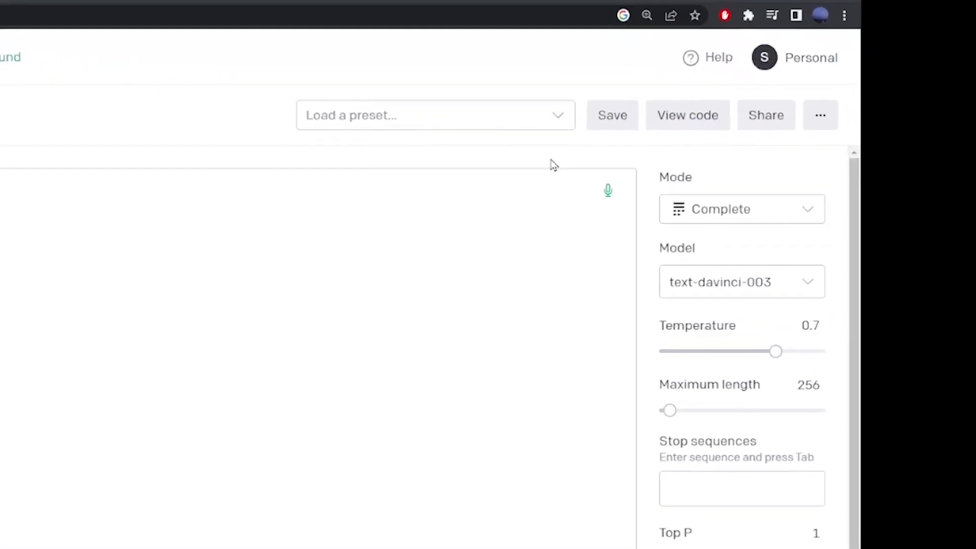
click(803, 216)
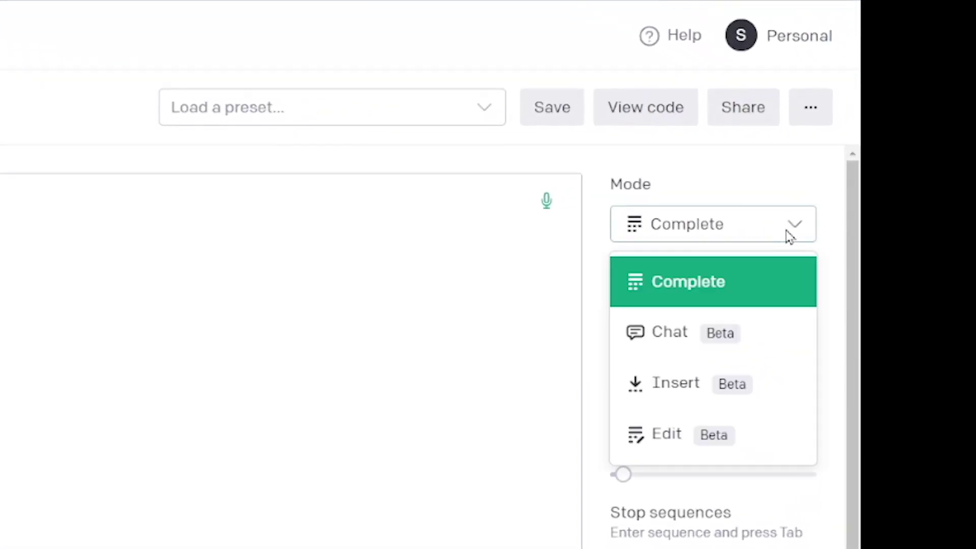
click(674, 349)
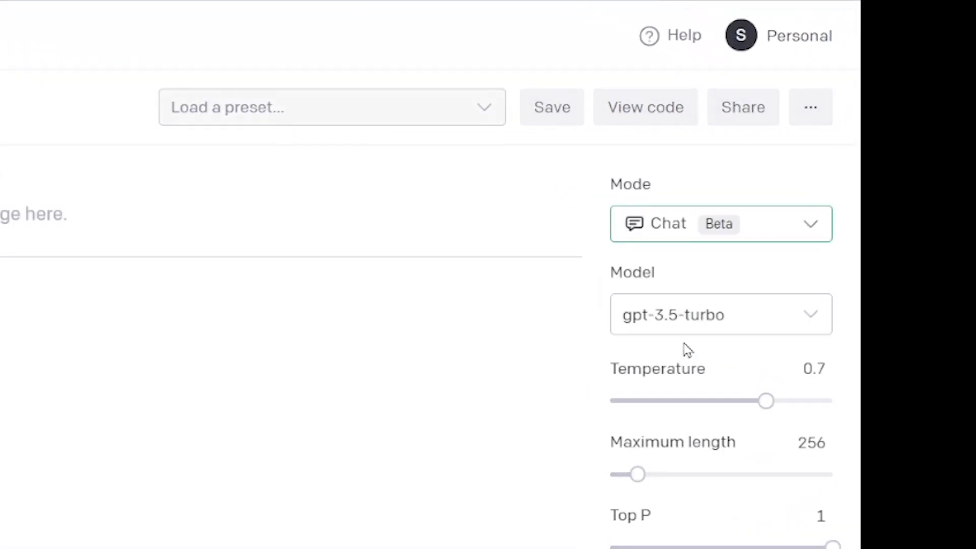
click(757, 322)
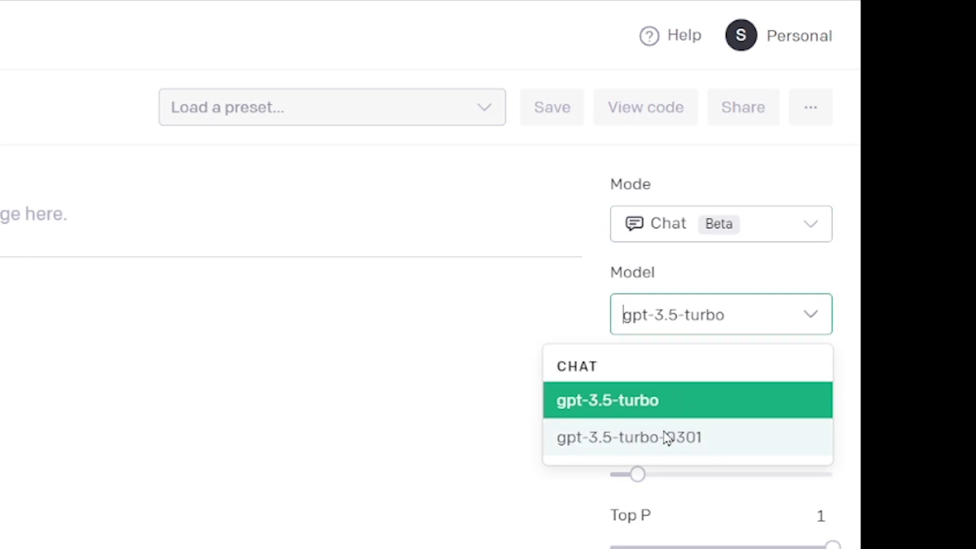
click(447, 450)
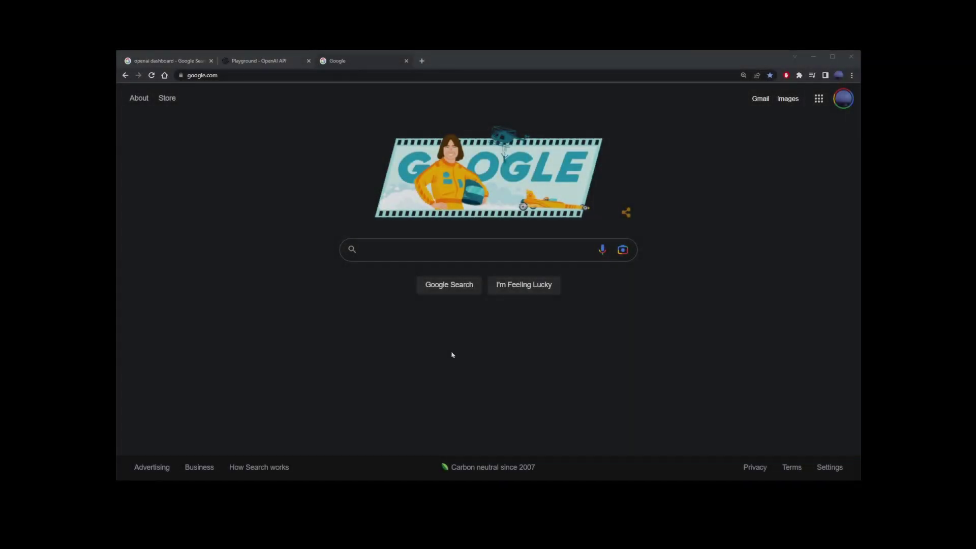
- Load nat.dev in the new tab
click(385, 75)
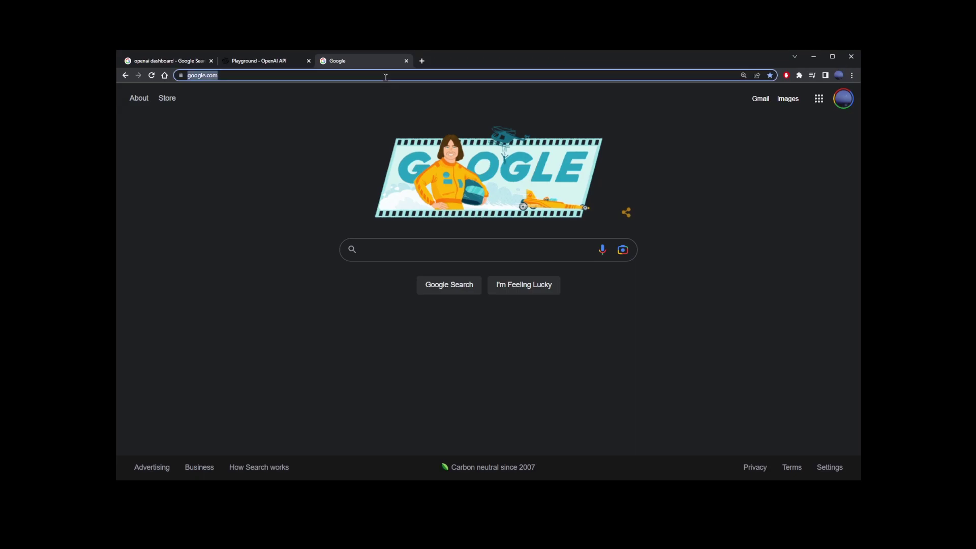
text(nat.dev)
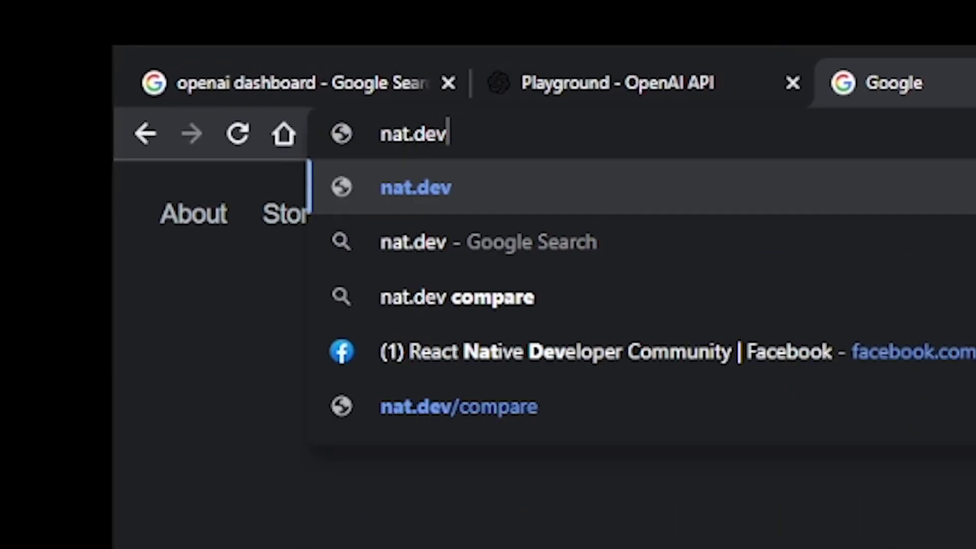
key(Return)
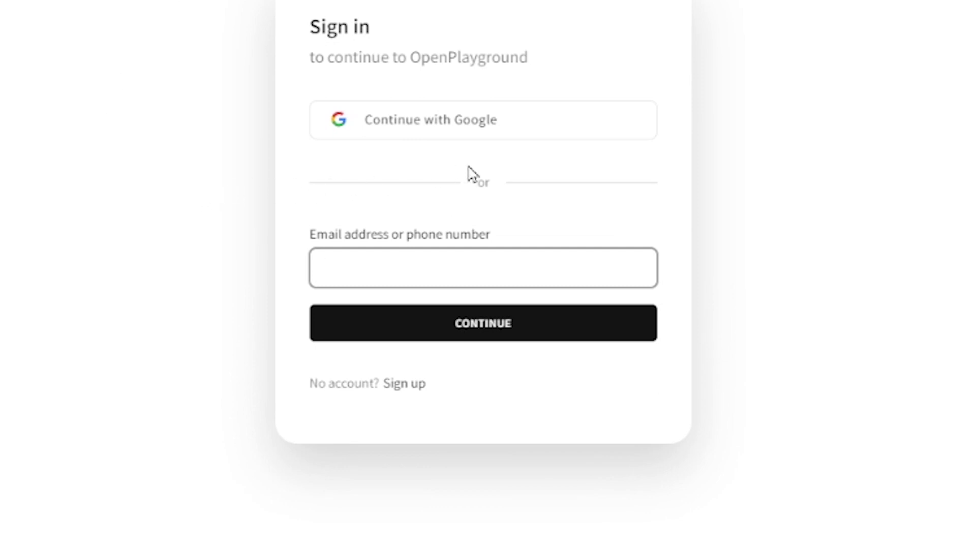
- Sign in to nat.dev with a Google account and verify the saved phone number via SMS code
click(534, 133)
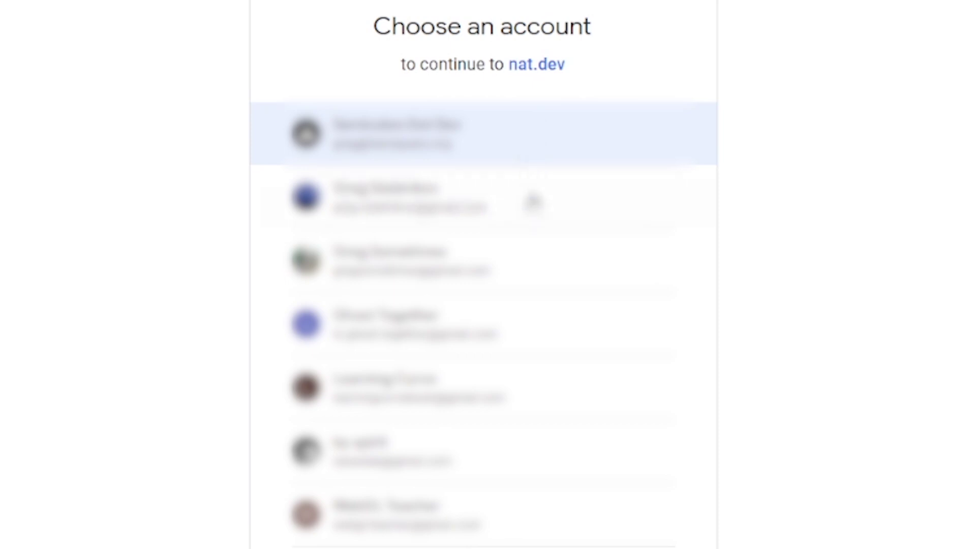
click(540, 255)
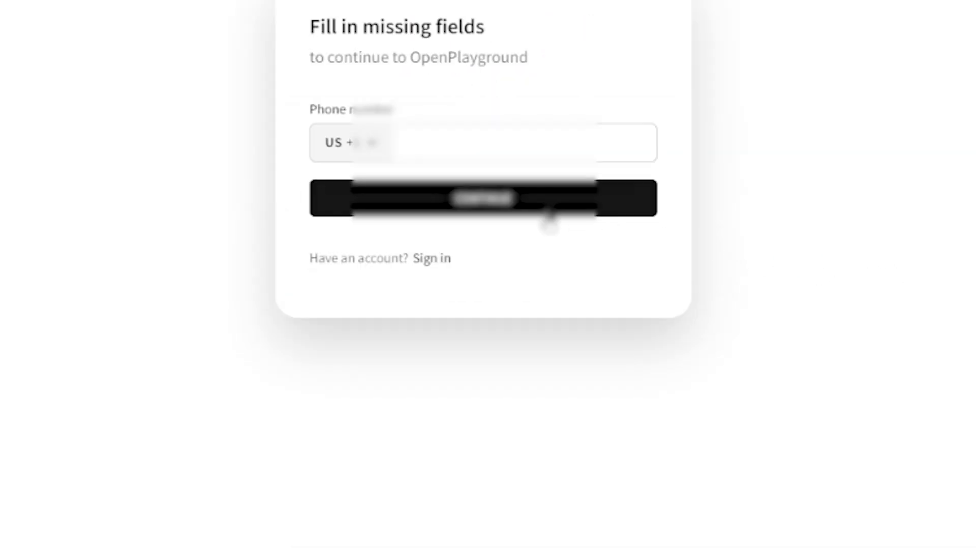
click(508, 153)
click(518, 198)
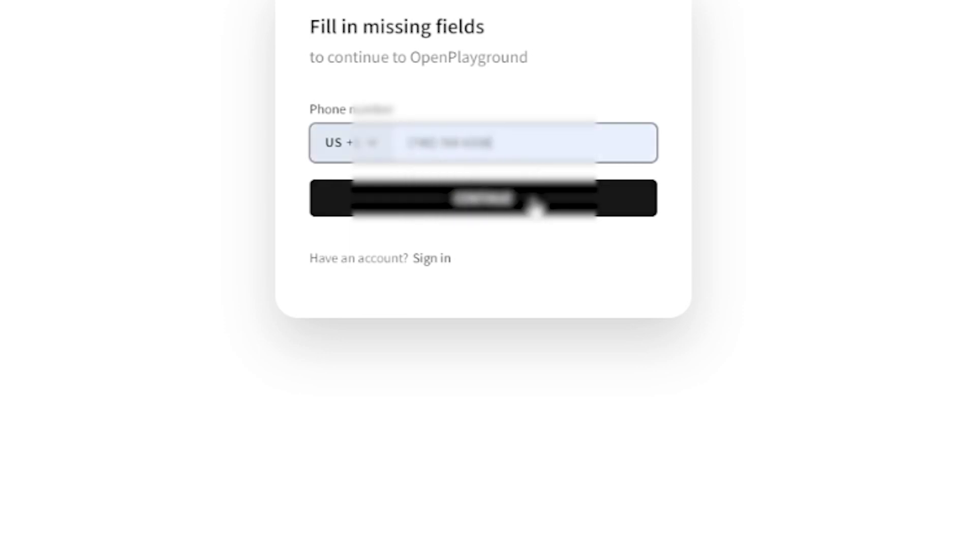
click(534, 209)
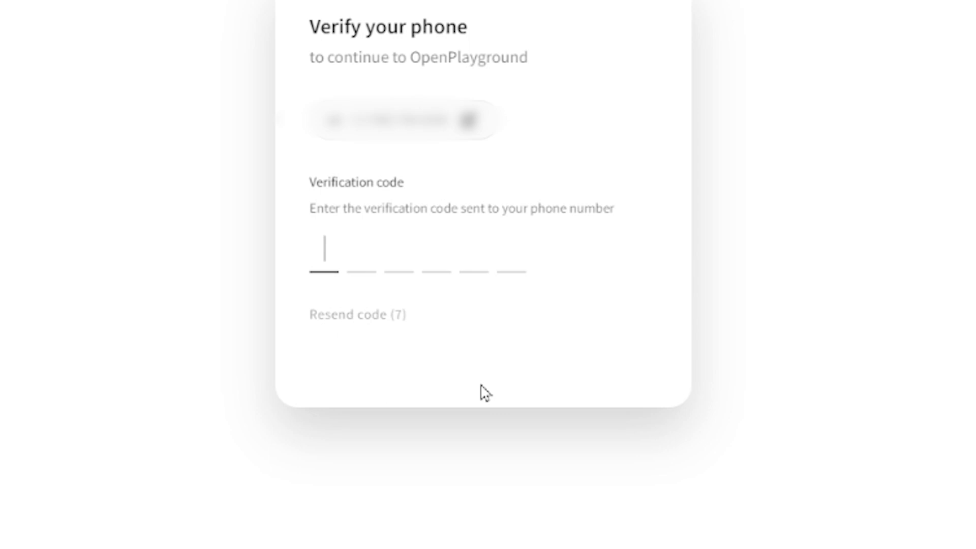
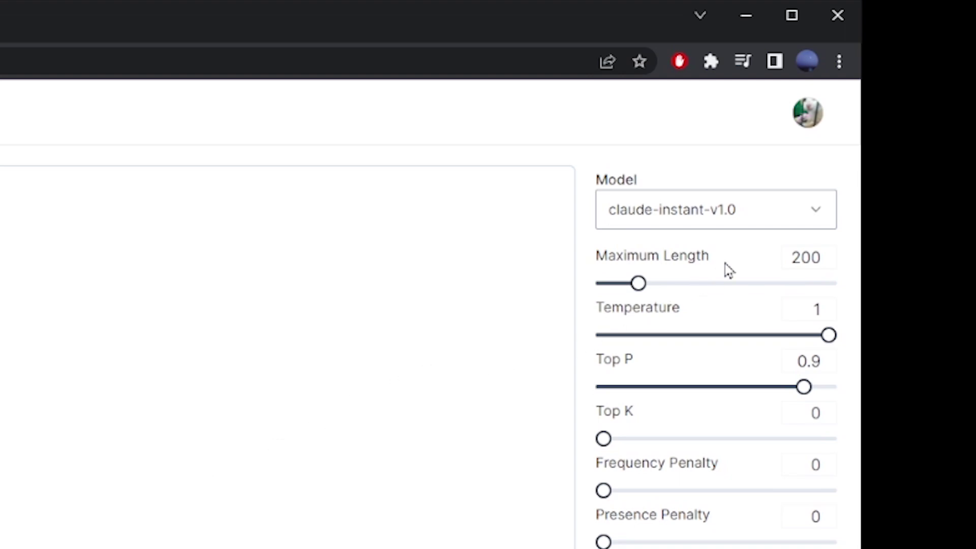
- Choose gpt-4 from the Model list and place the cursor in the empty prompt area
click(819, 213)
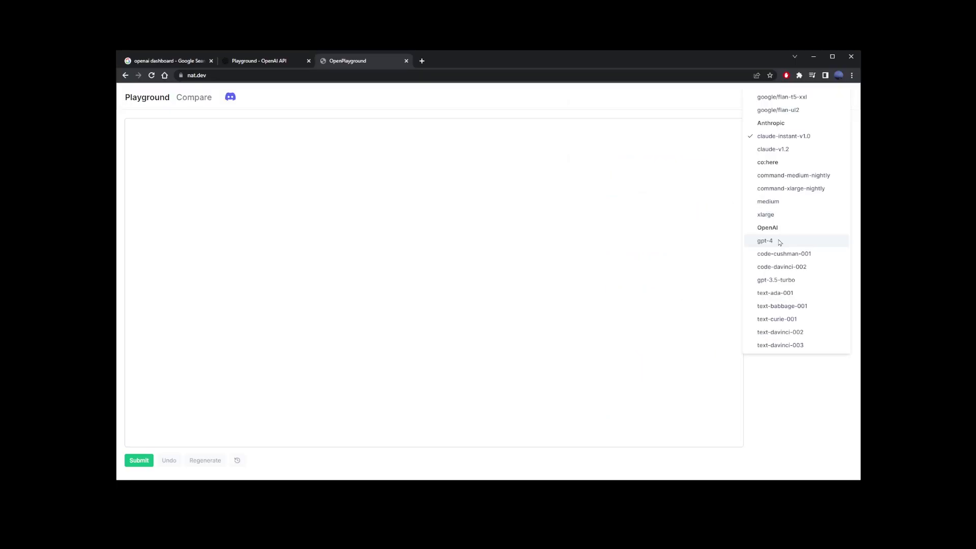
click(641, 479)
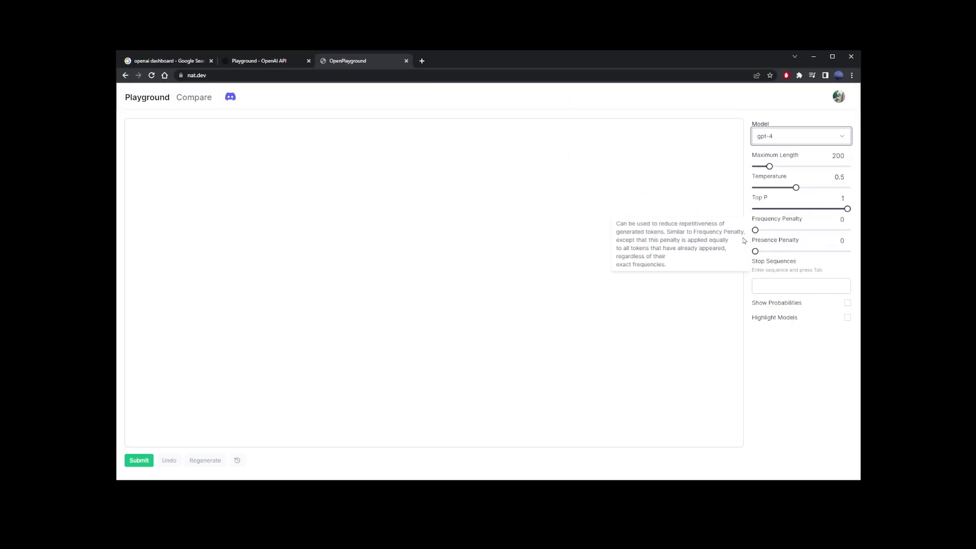
click(472, 207)
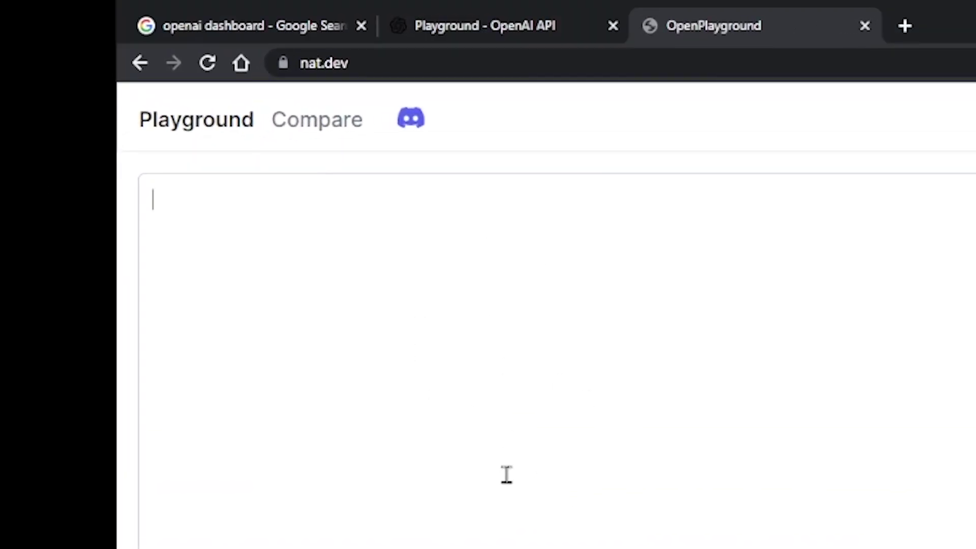
- Ask GPT-4 to 'list 3 tips and tricks for animal crossing new horizons', then open Compare
text(list 3 tips and tricks for anim)
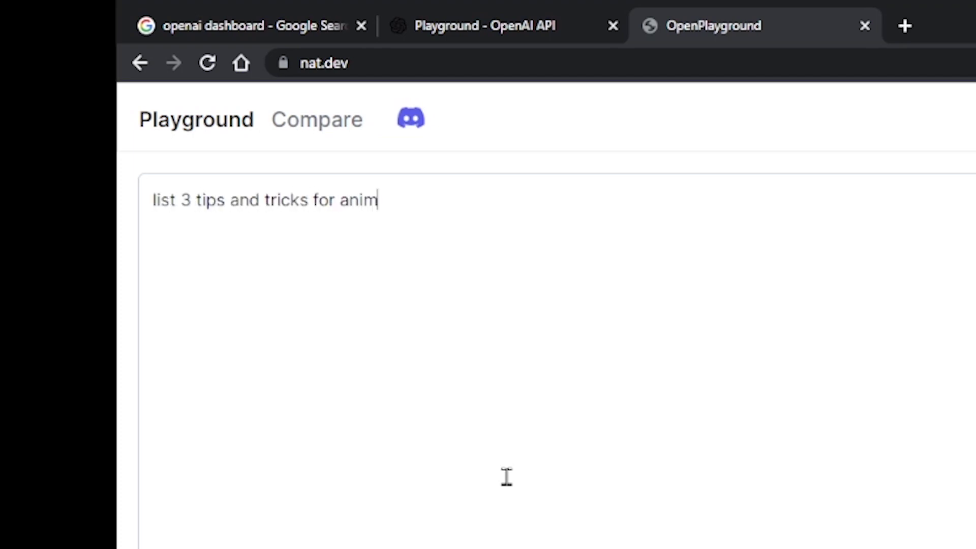
text(al crossing new ho)
key(BackSpace)
key(BackSpace)
key(BackSpace)
text(w horizons)
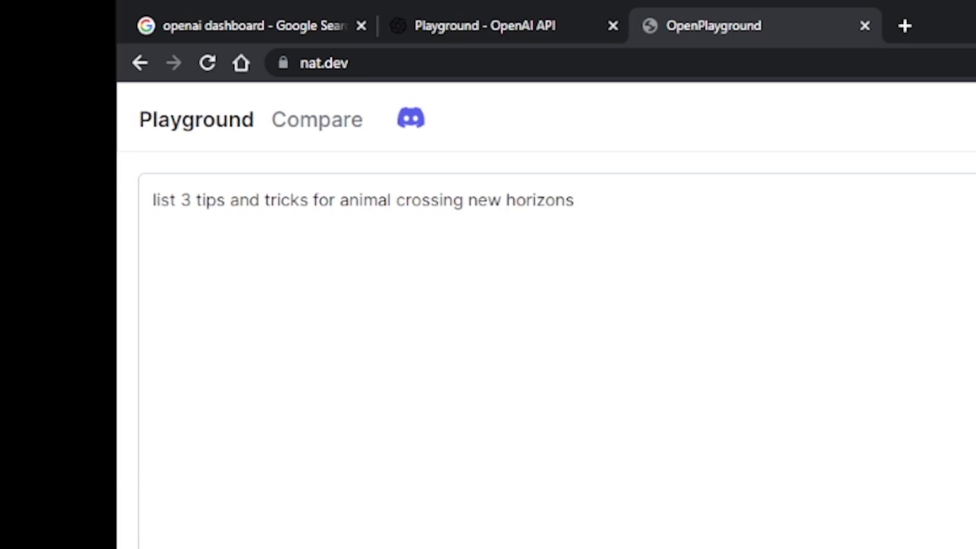
click(163, 460)
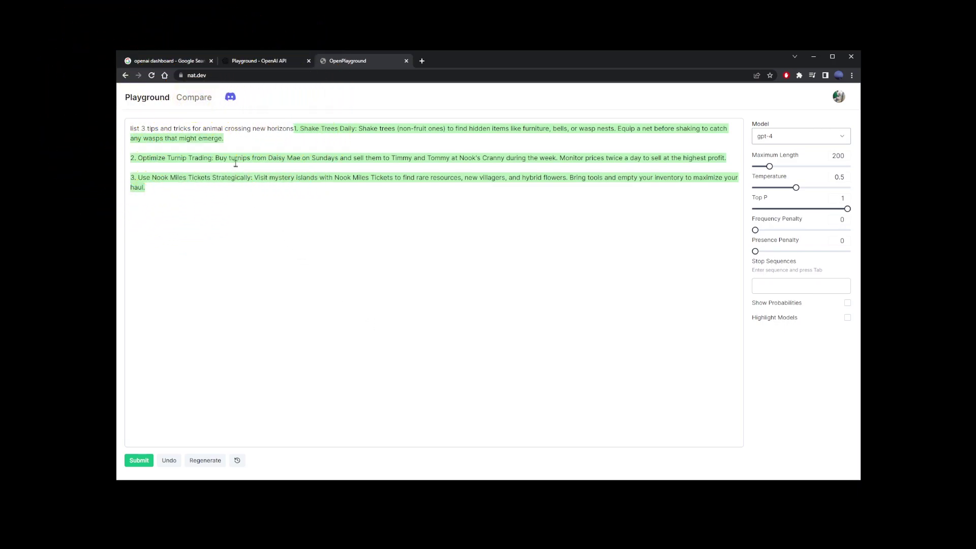
click(196, 99)
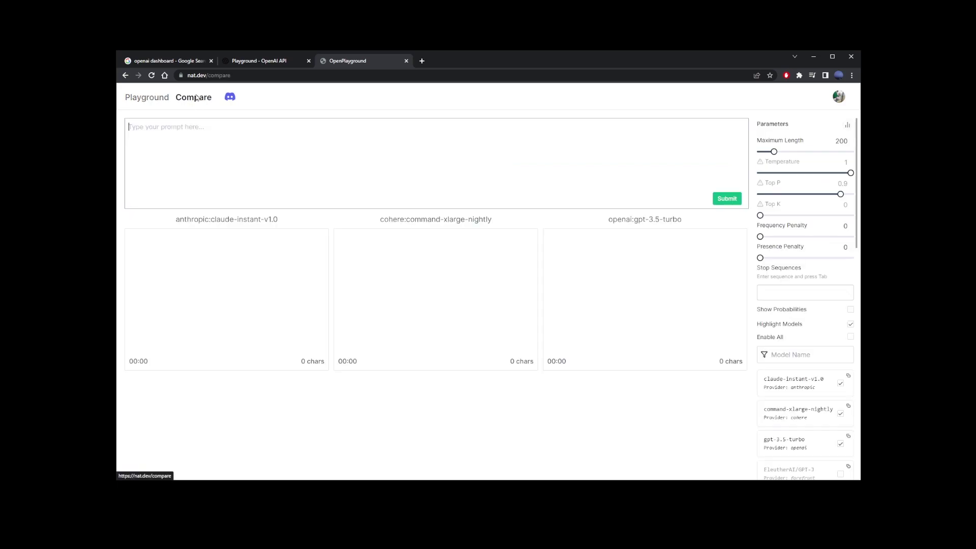
- Remove command-xlarge-nightly and claude-instant-v1.0 from the comparison
click(241, 160)
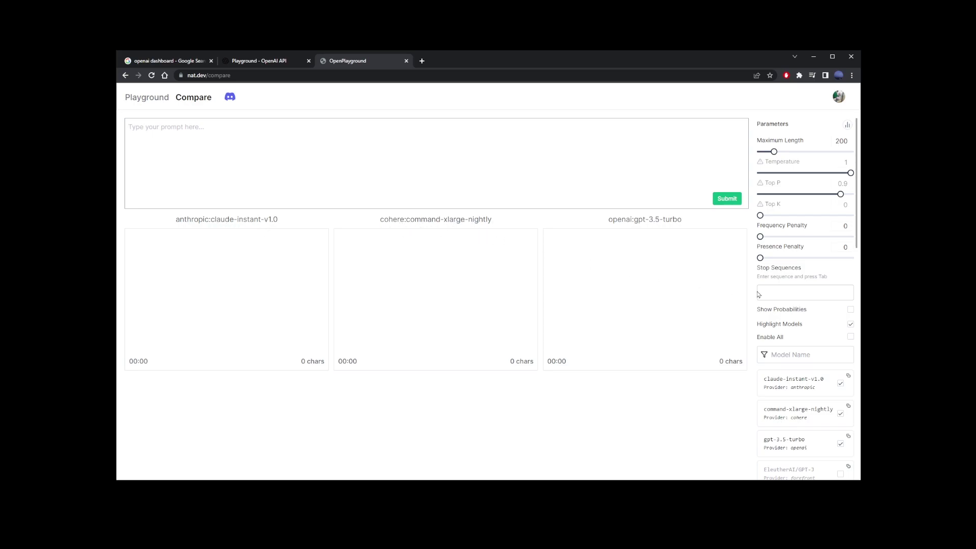
scroll(805, 266, down, 3)
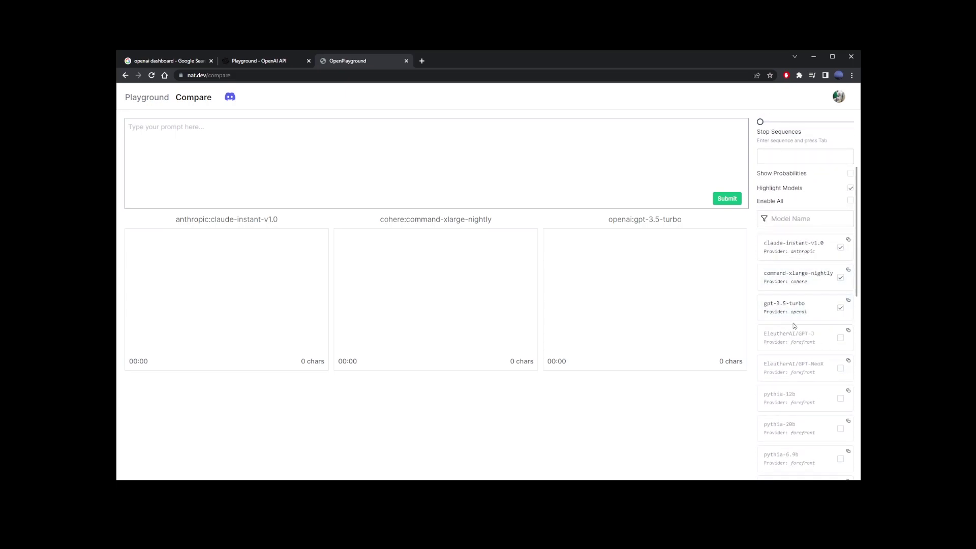
click(841, 279)
click(843, 249)
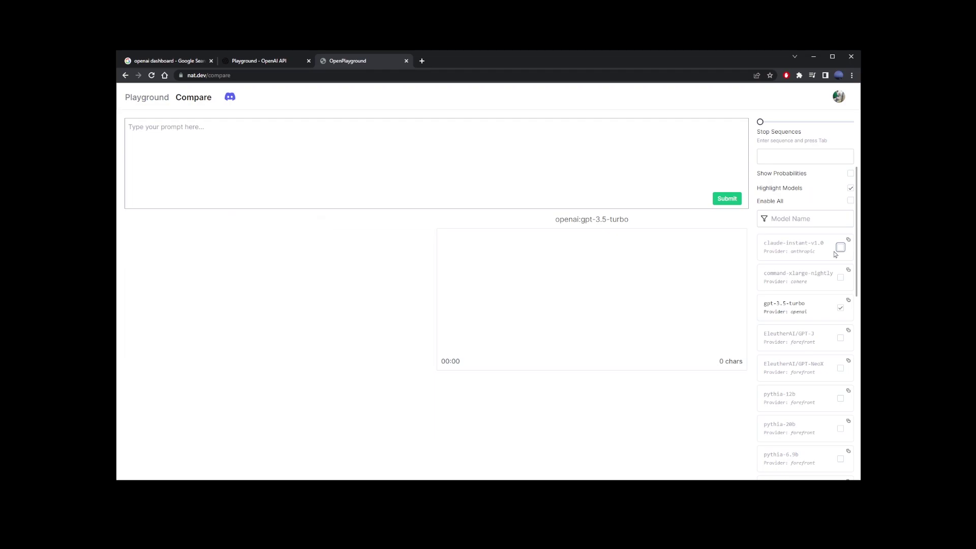
scroll(839, 254, down, 2)
scroll(817, 254, down, 2)
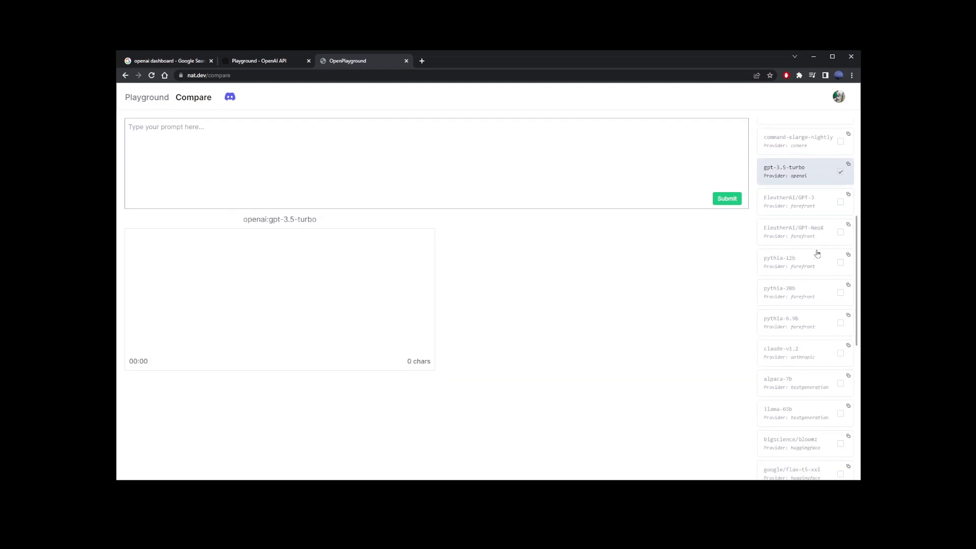
scroll(818, 253, down, 2)
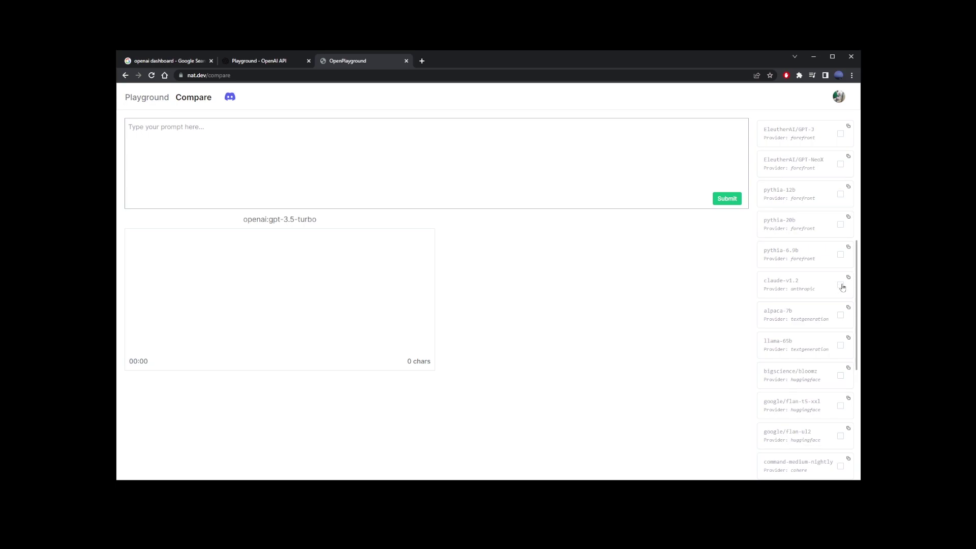
- Add alpaca-7b, claude-v1.2 and gpt-4 to the comparison, ready for a prompt
click(840, 316)
scroll(802, 301, down, 2)
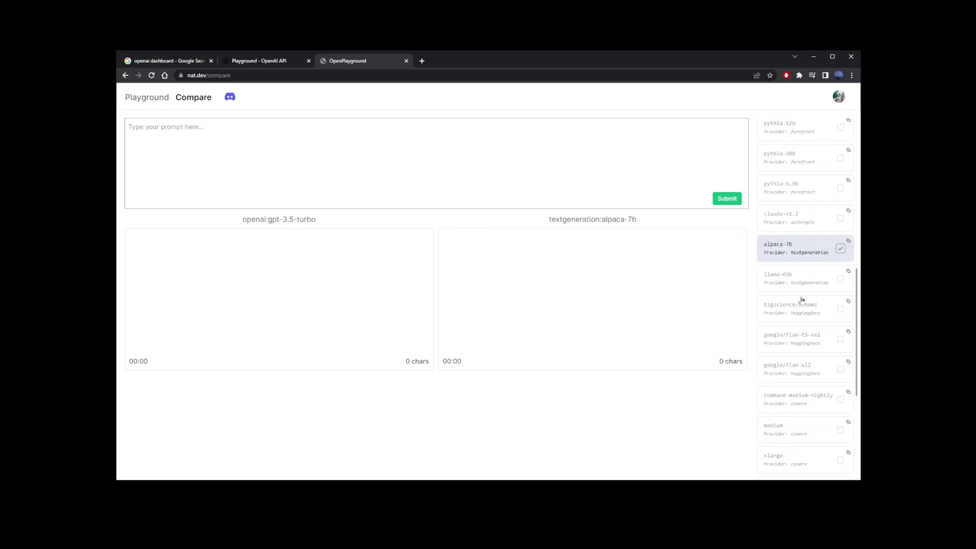
click(842, 219)
scroll(812, 262, down, 3)
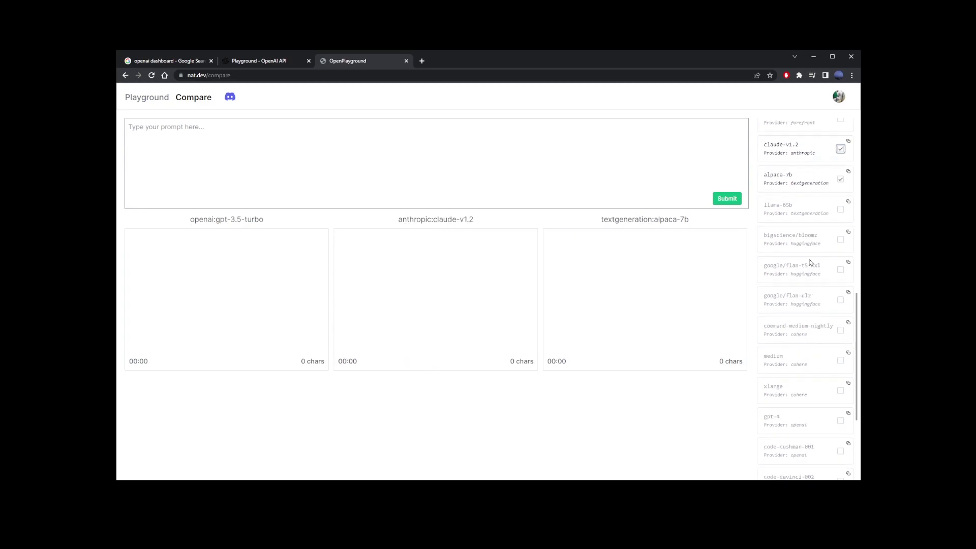
scroll(814, 264, down, 3)
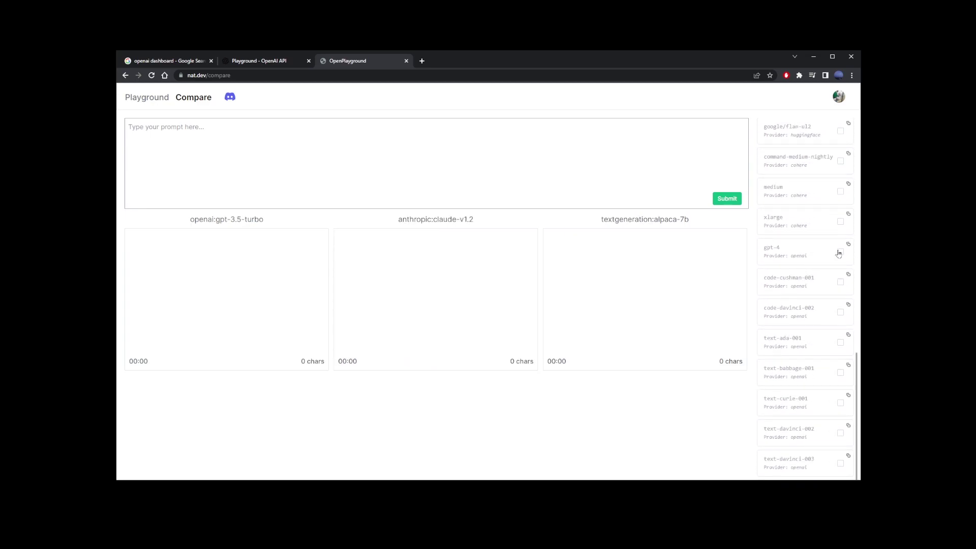
click(840, 253)
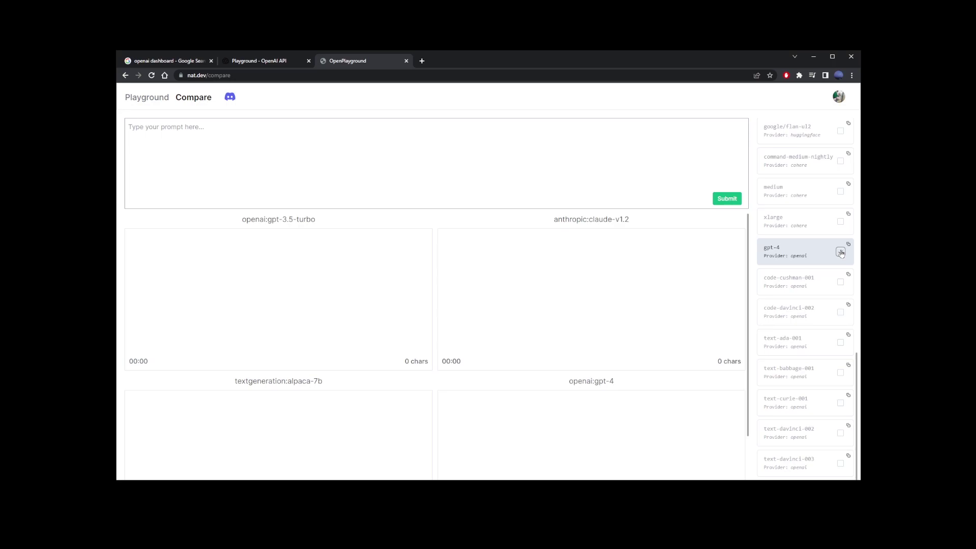
click(273, 159)
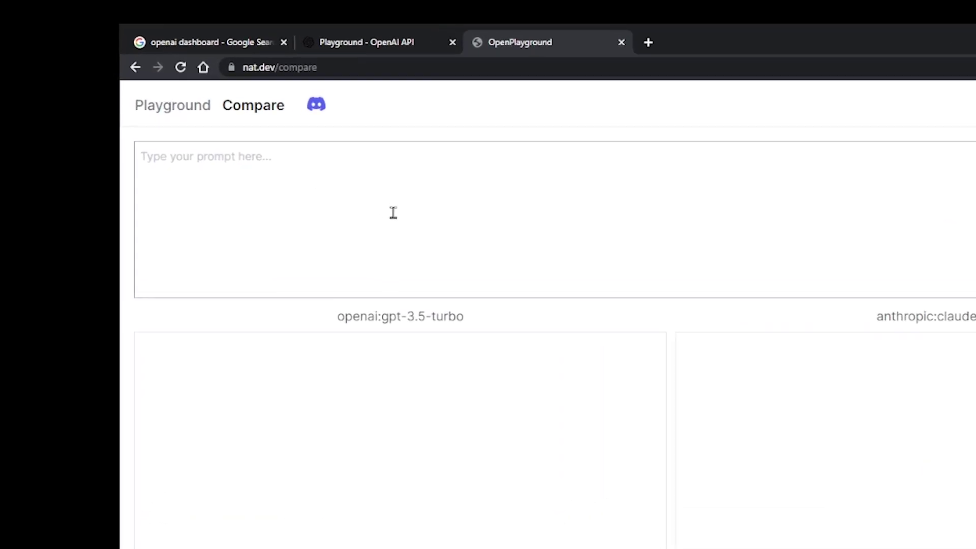
- Send 'list 3 crafting items from animal crossing new horizons' to all four models
text(list 3)
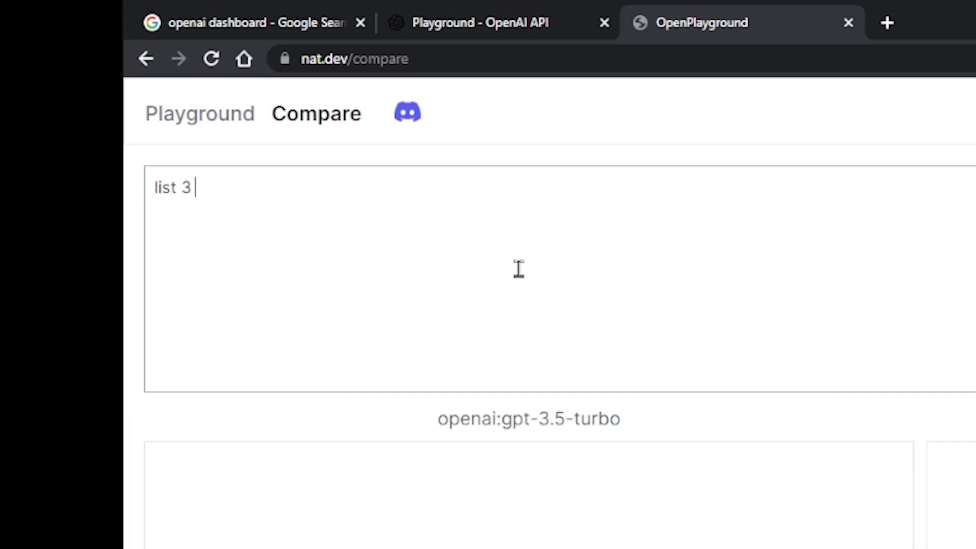
text( crafting i)
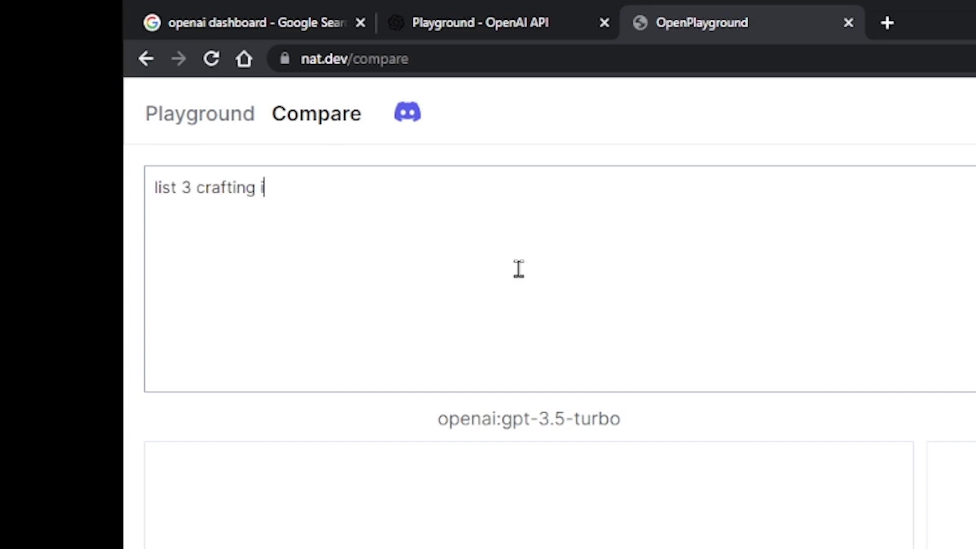
text(tems from animal c)
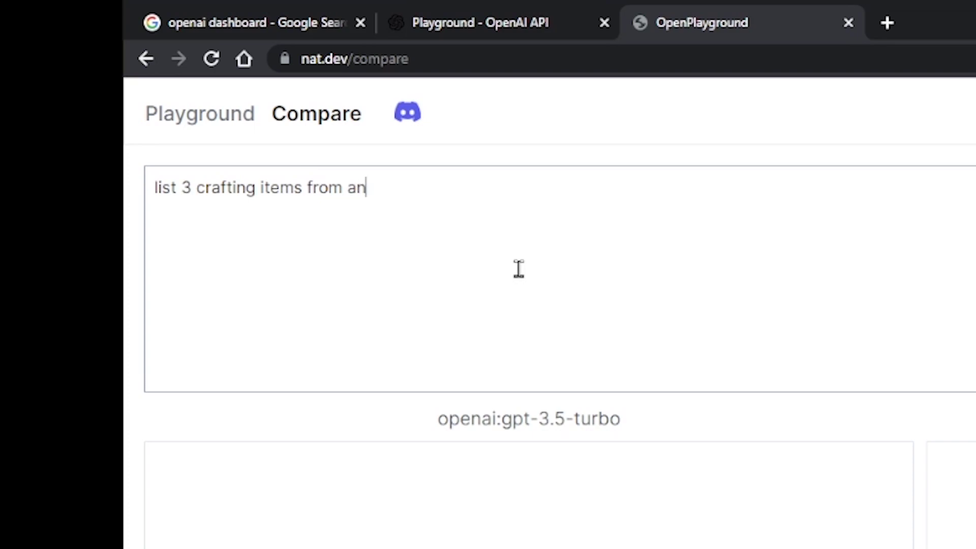
text(rossing new h)
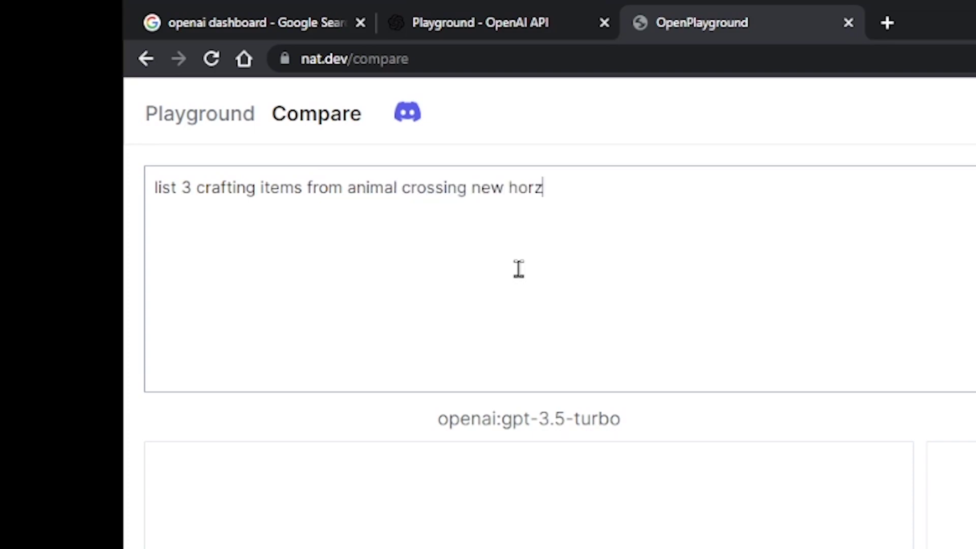
text(orz)
key(BackSpace)
key(ctrl+Return)
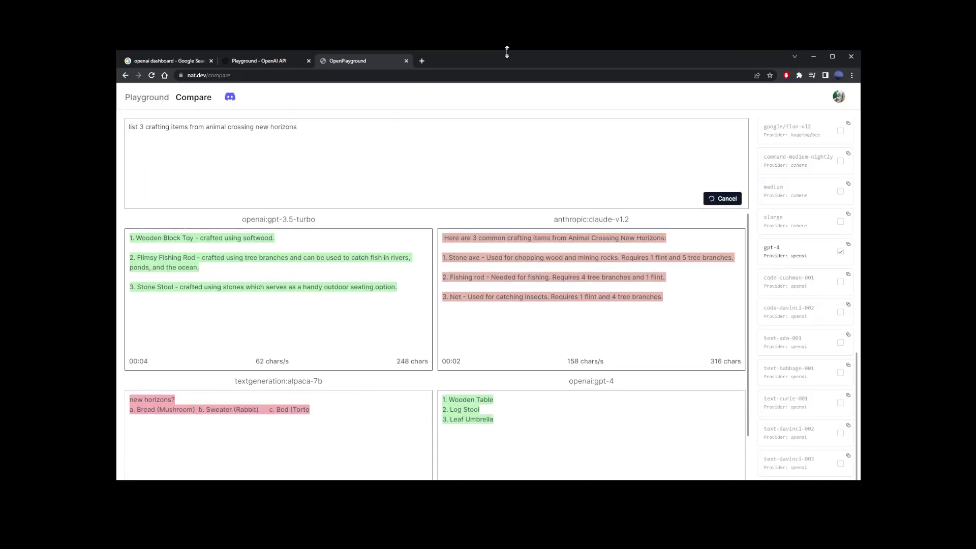
- Maximise the browser and highlight GPT-4's answer: Wooden Table, Log Stool, Leaf Umbrella
key(super+shift+Up)
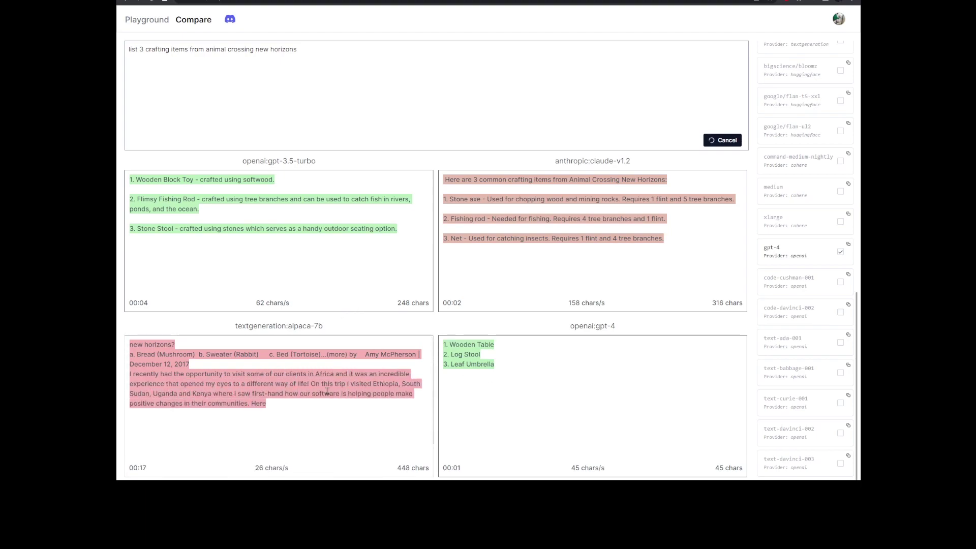
scroll(790, 359, up, 8)
scroll(791, 359, up, 4)
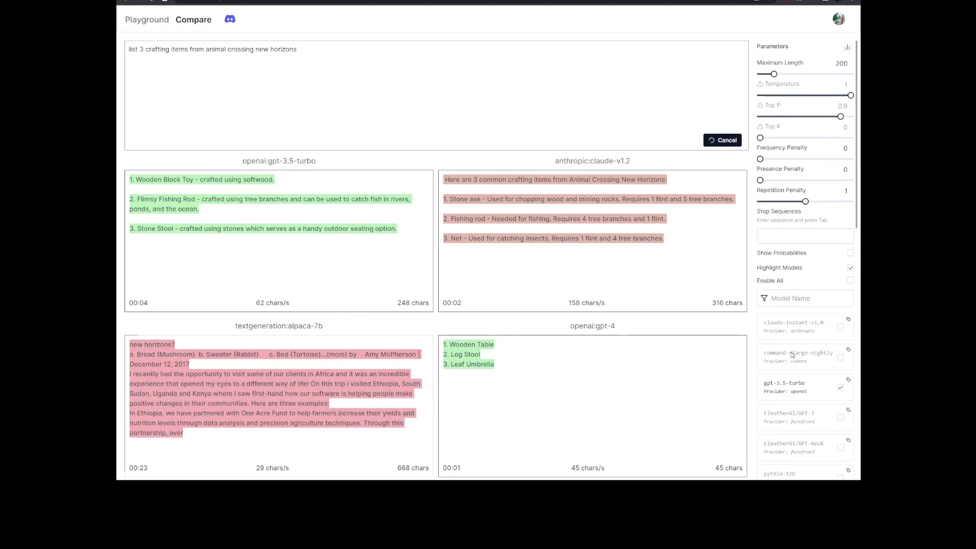
scroll(790, 358, down, 4)
scroll(790, 359, up, 4)
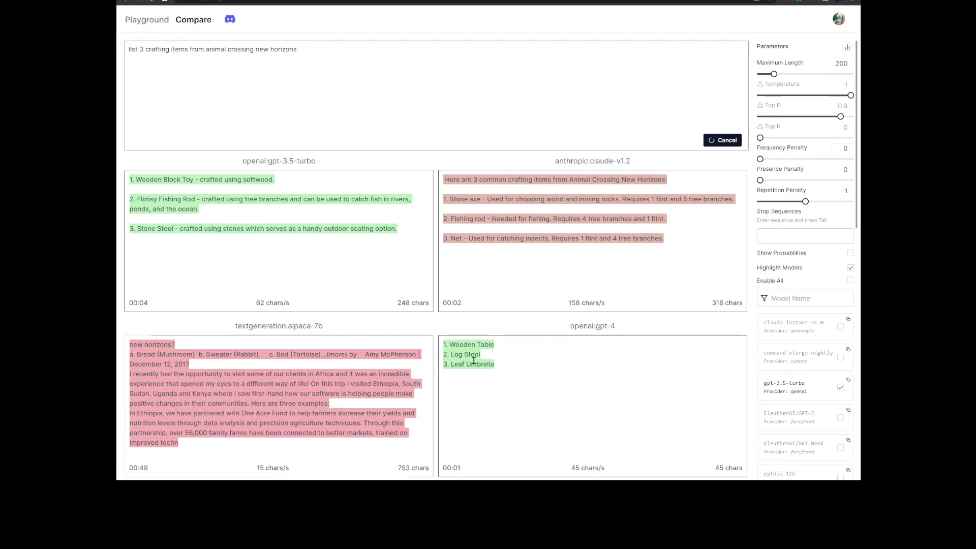
drag(446, 344, 500, 368)
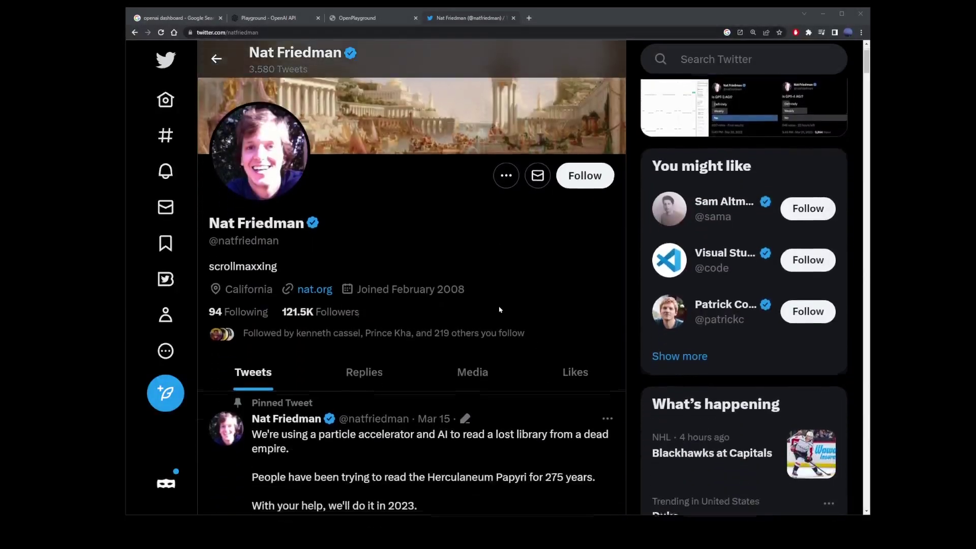
scroll(500, 310, up, 2)
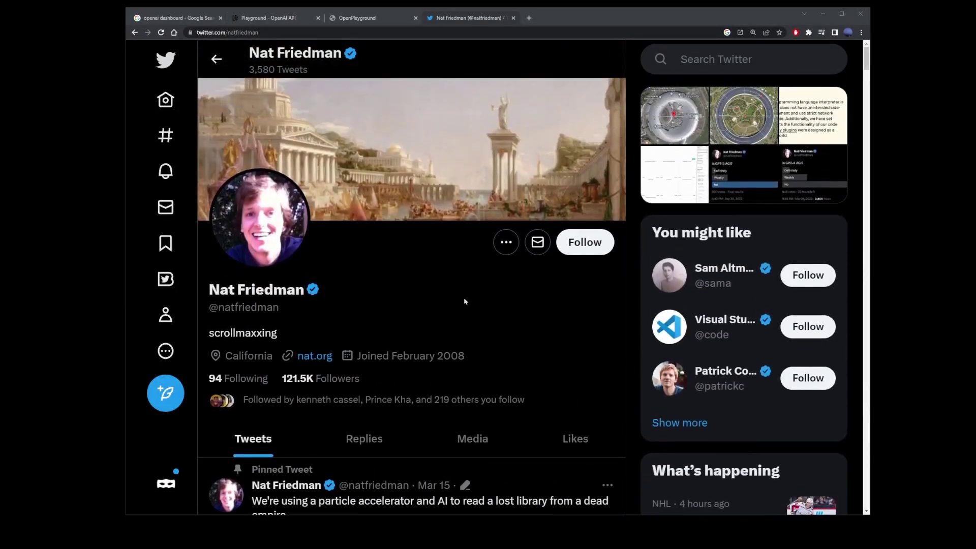
- Open the creator's nat.dev DAU chart tweet and view the chart image full size
scroll(444, 280, down, 1)
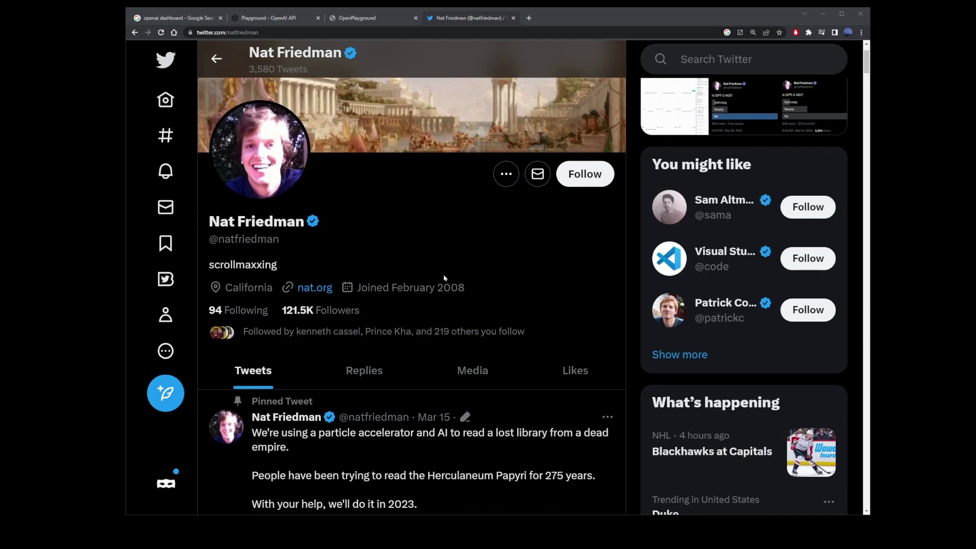
scroll(444, 279, down, 6)
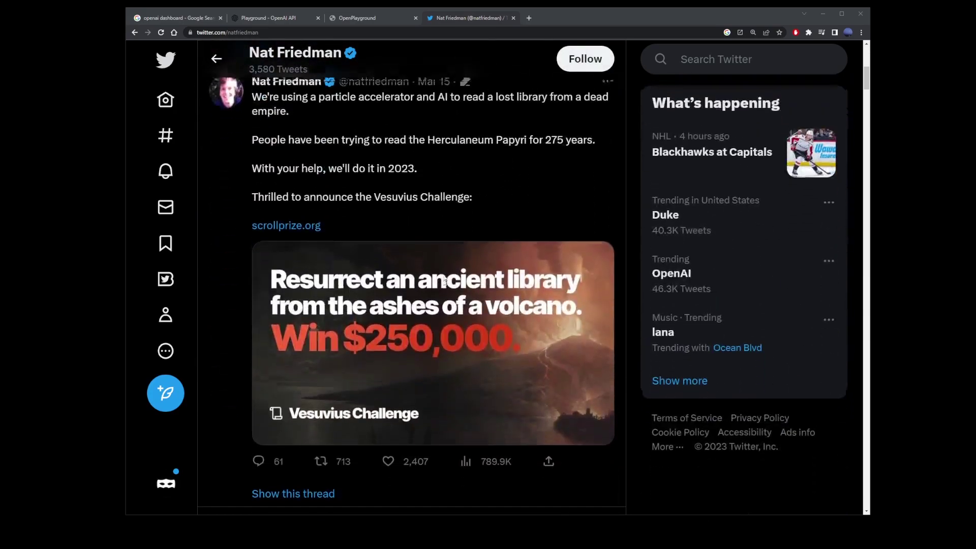
scroll(444, 257, up, 7)
click(133, 32)
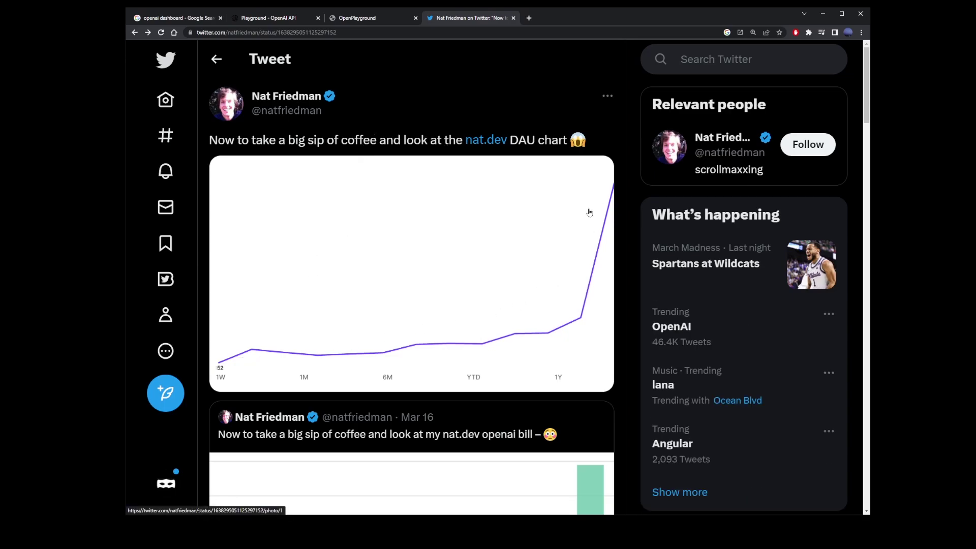
click(520, 237)
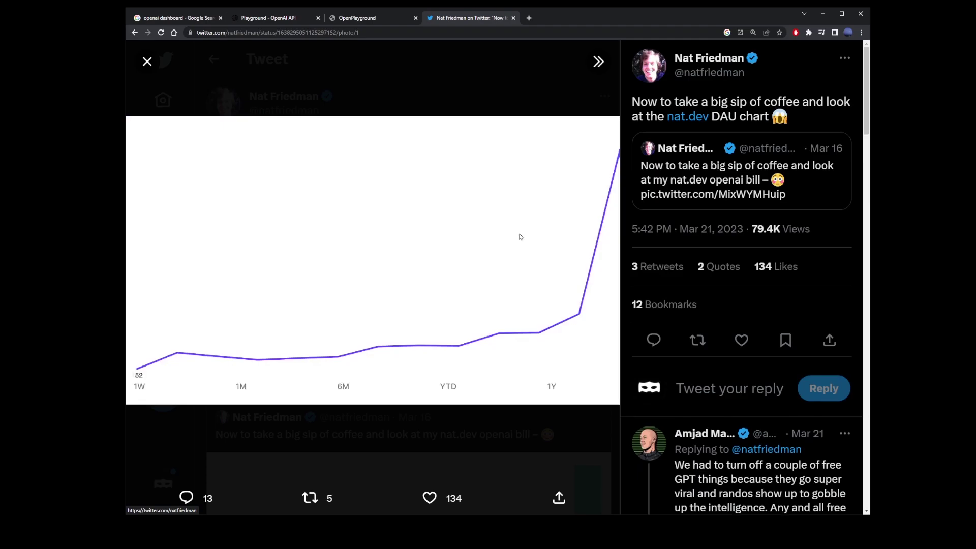
- Follow the replies to the rate-limiting tweet, then to the 'Oh fek' reply
scroll(722, 248, down, 5)
scroll(722, 248, down, 2)
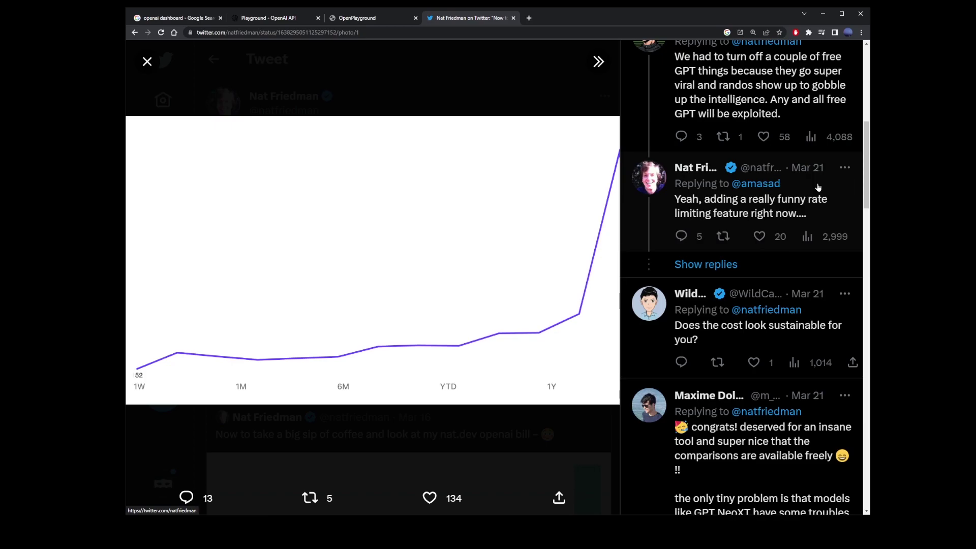
click(737, 213)
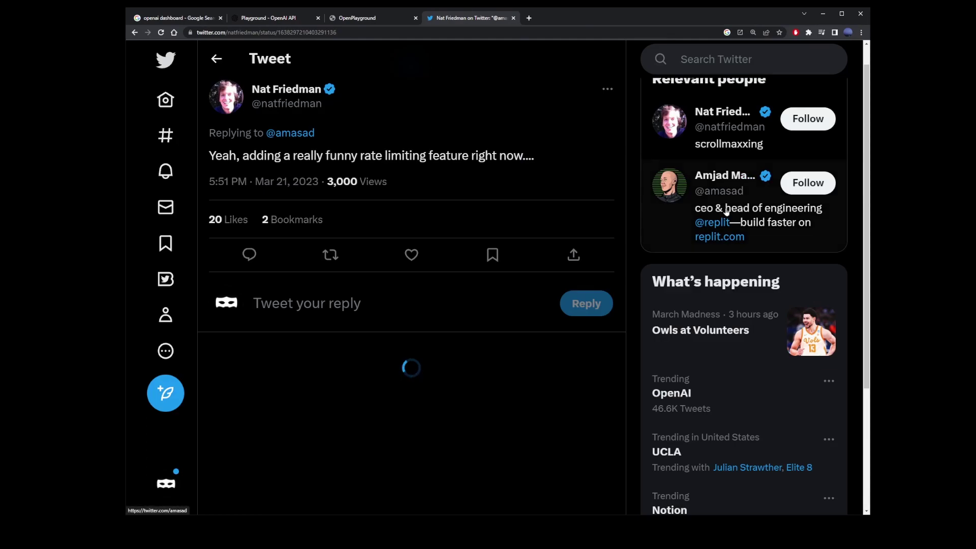
scroll(407, 221, down, 4)
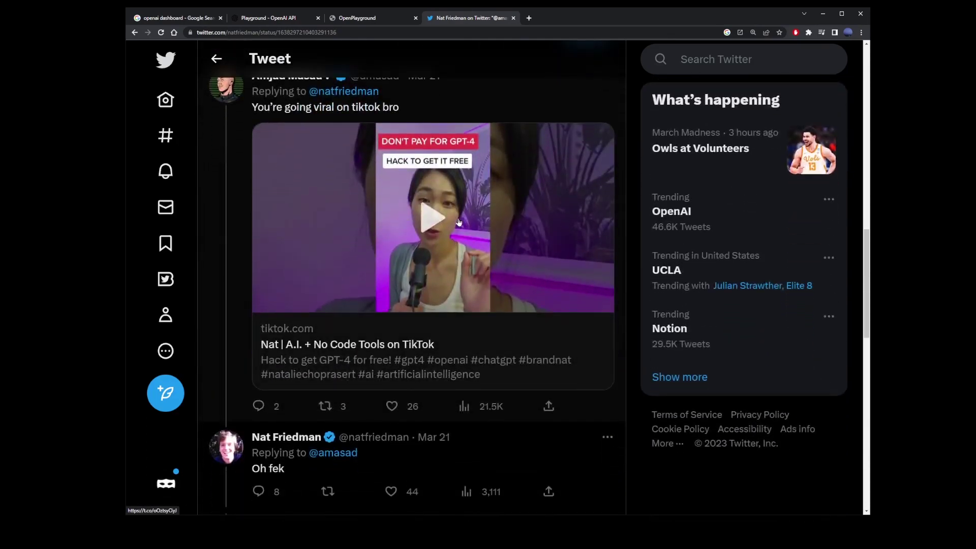
scroll(475, 259, down, 3)
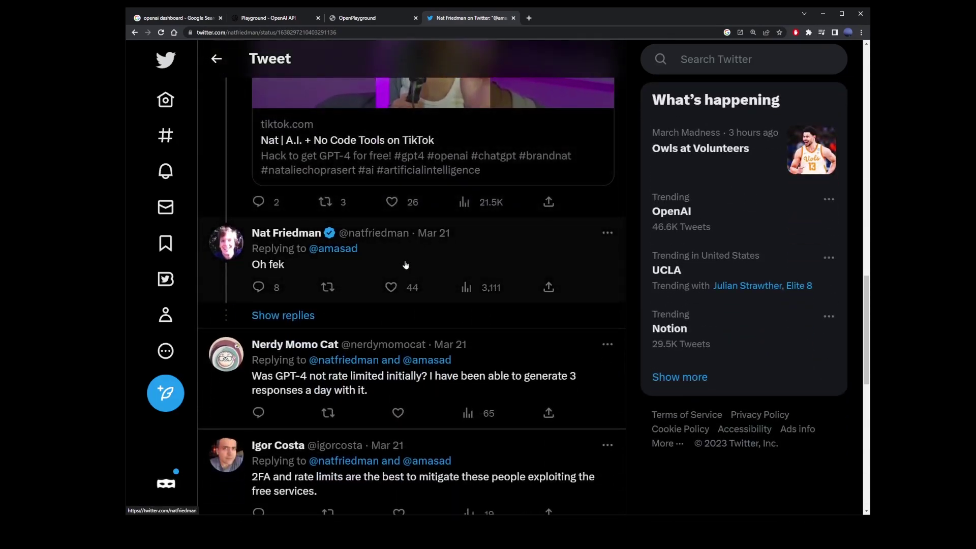
click(405, 259)
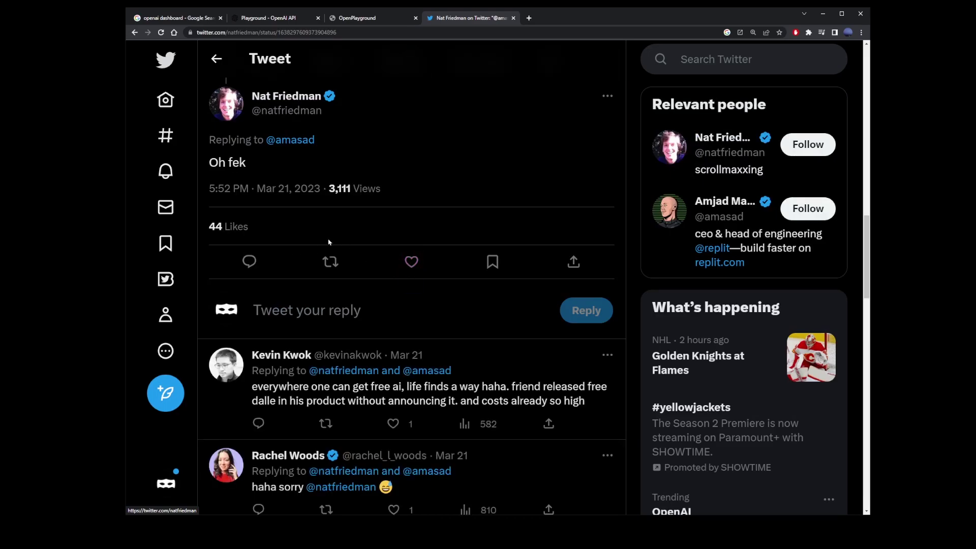